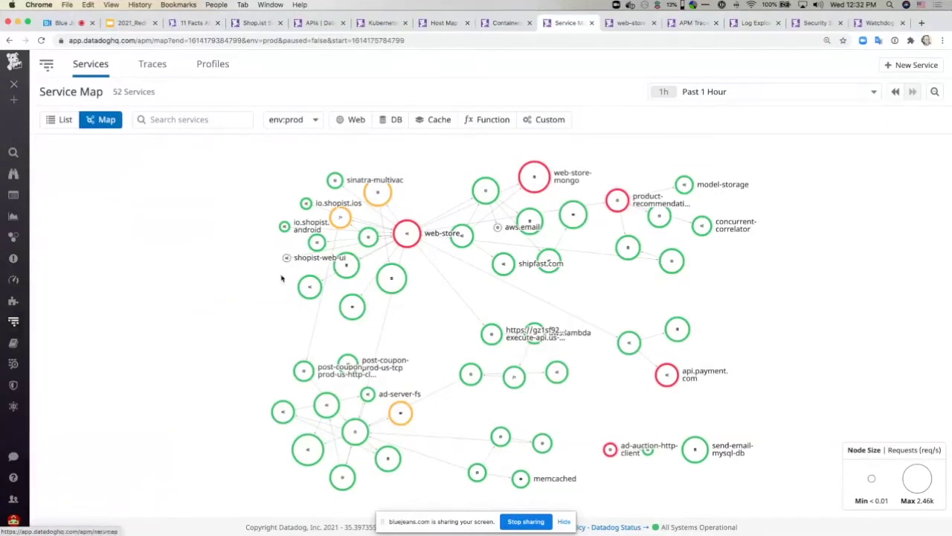
- Inspect the web-store service's sources and targets in the service map
mouse_move(349, 270)
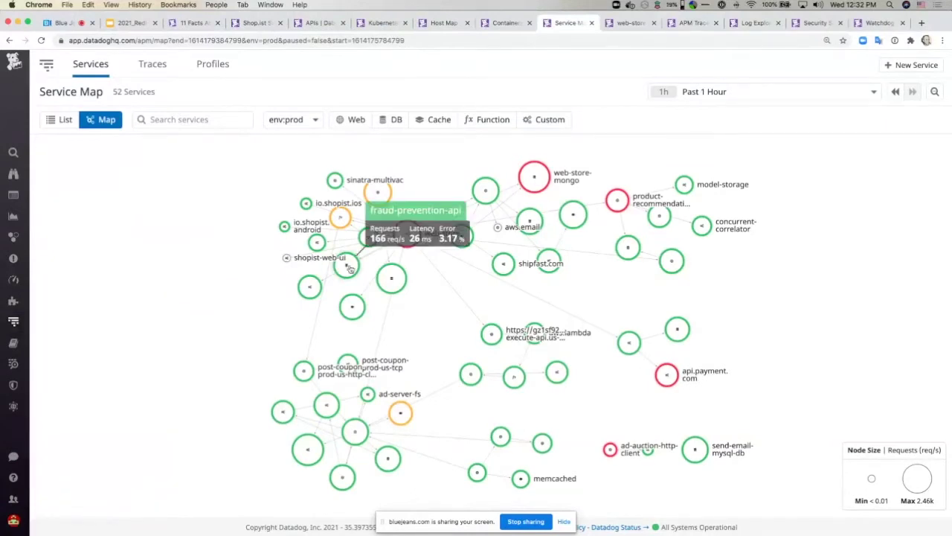
mouse_move(404, 243)
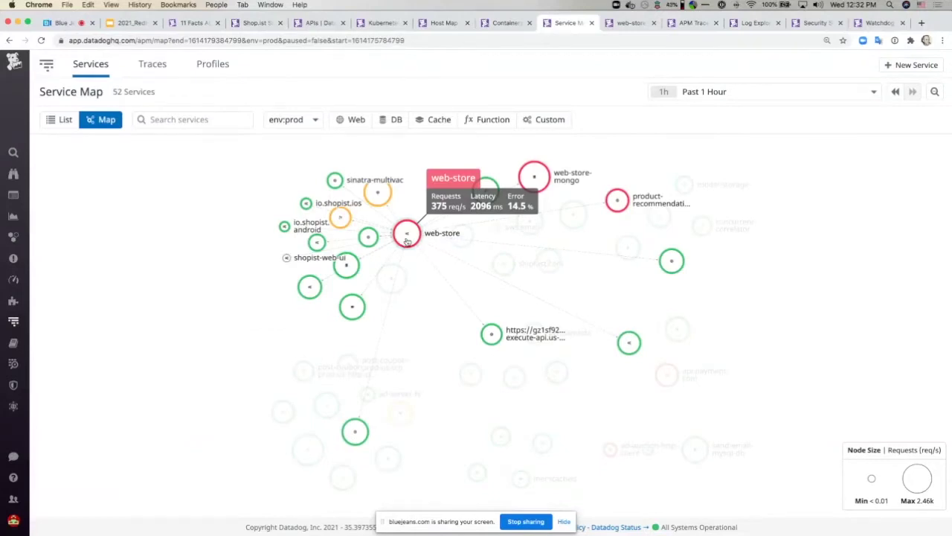
click(407, 241)
click(450, 238)
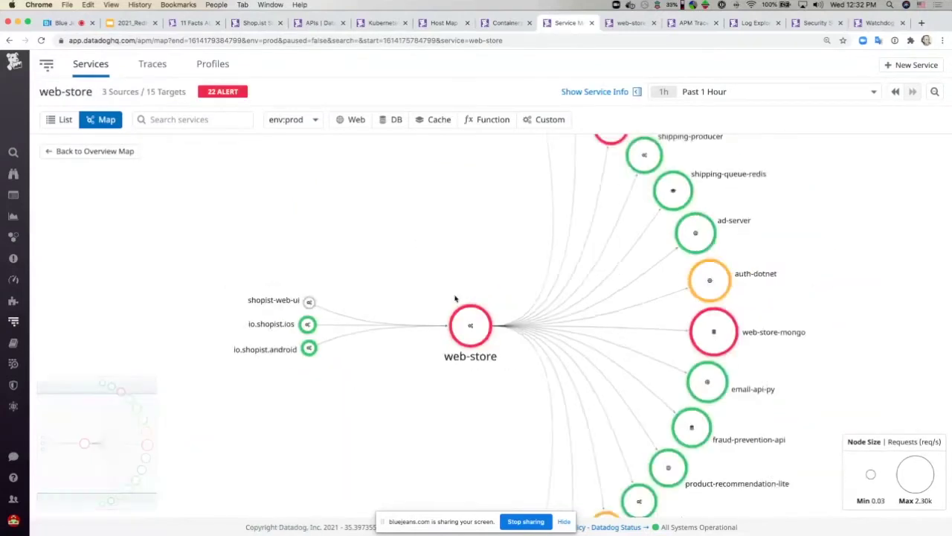
mouse_move(461, 331)
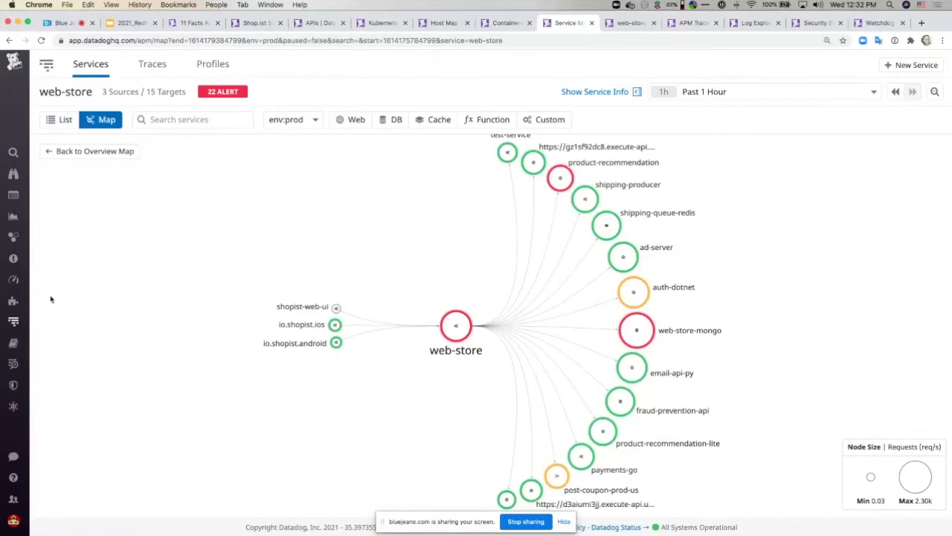
- Open the web-store service page and check the percentile choices of the Historical Latency chart
mouse_move(26, 324)
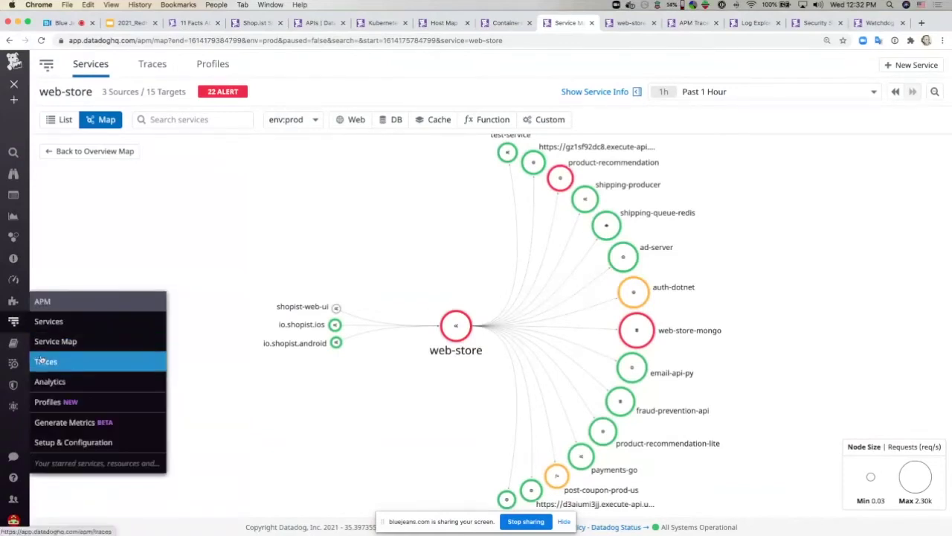
click(42, 361)
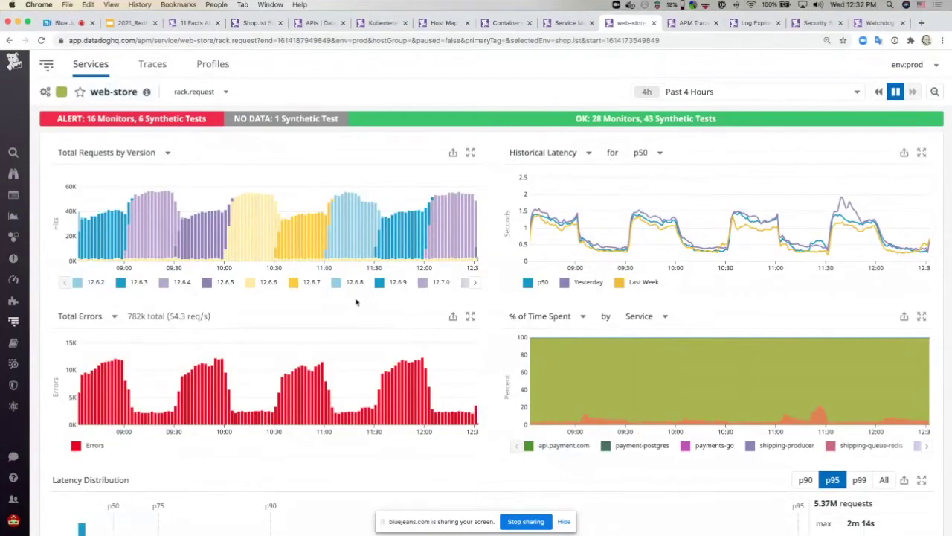
scroll(344, 299, down, 1)
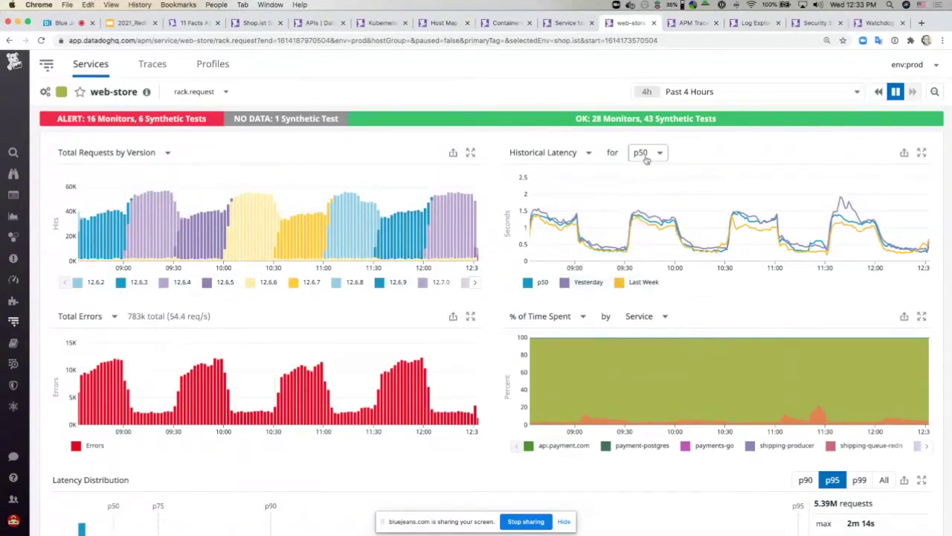
click(643, 152)
click(638, 234)
- Examine the deployment tracking comparison for web-store version 12.7.0 and close it
scroll(577, 297, down, 10)
scroll(562, 306, down, 1)
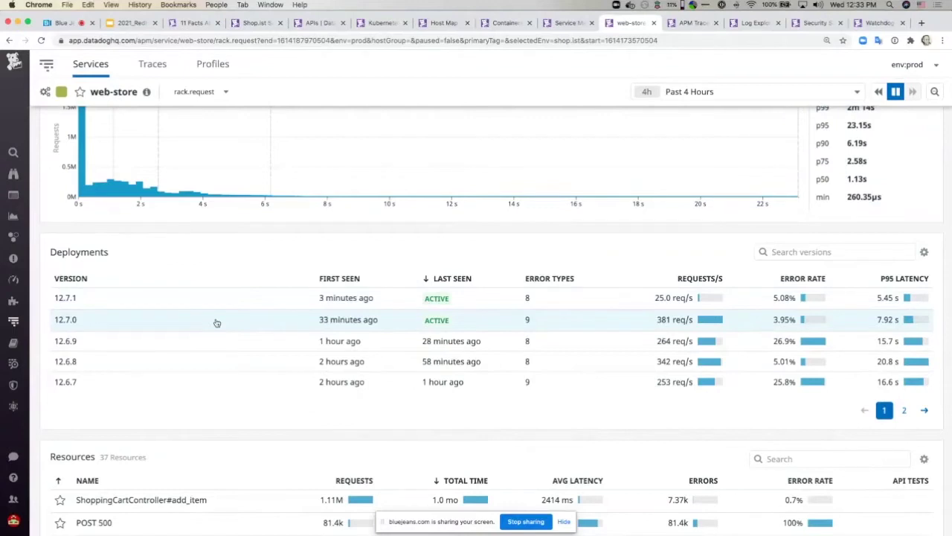
click(247, 323)
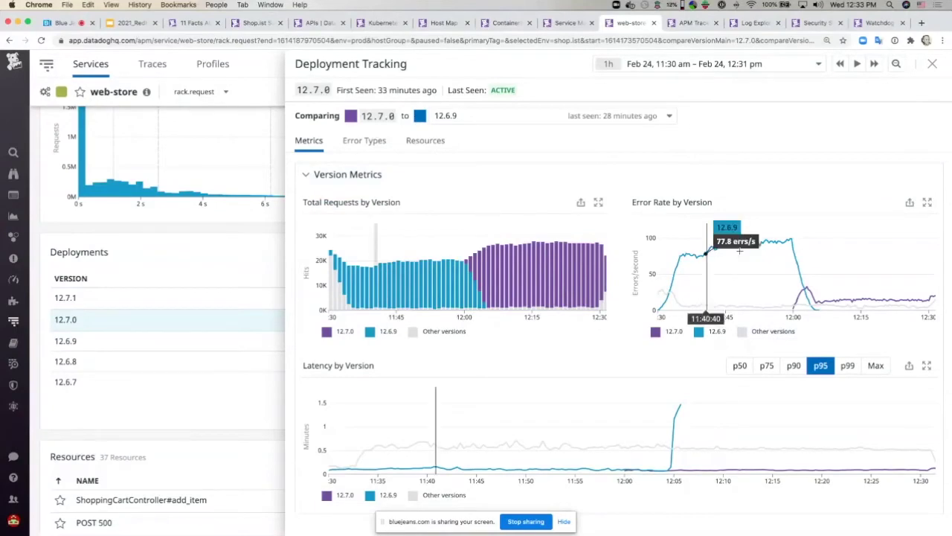
click(252, 67)
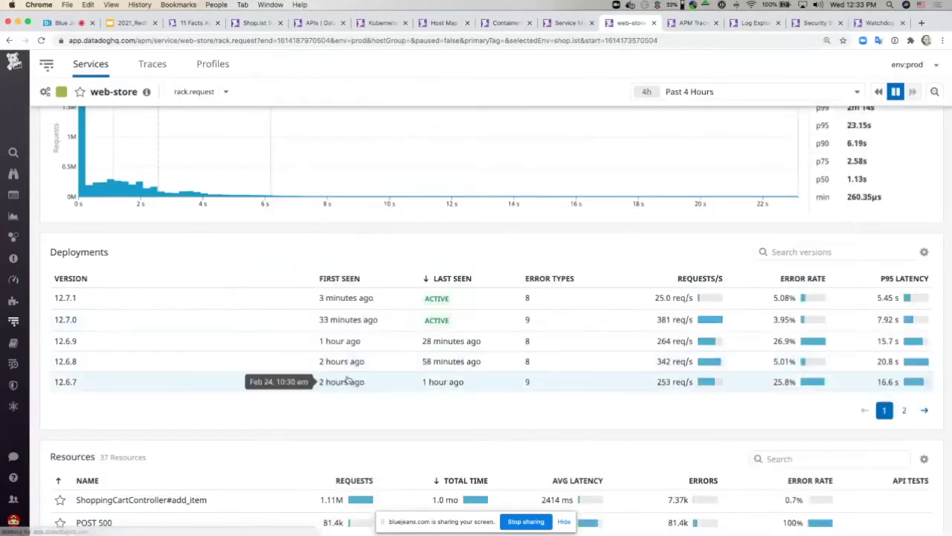
- Review the Kubernetes metrics summary on the web-store service page, including its container map
scroll(365, 376, down, 15)
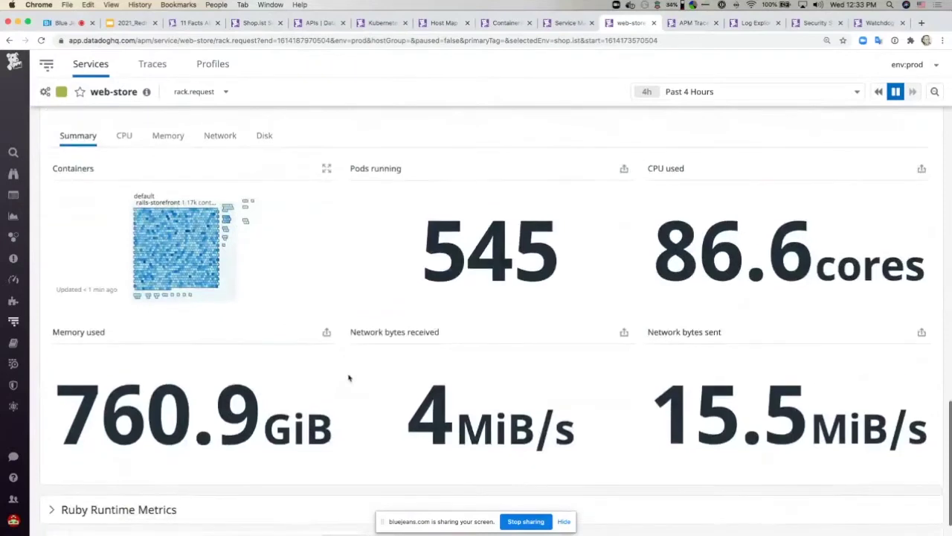
scroll(348, 378, up, 2)
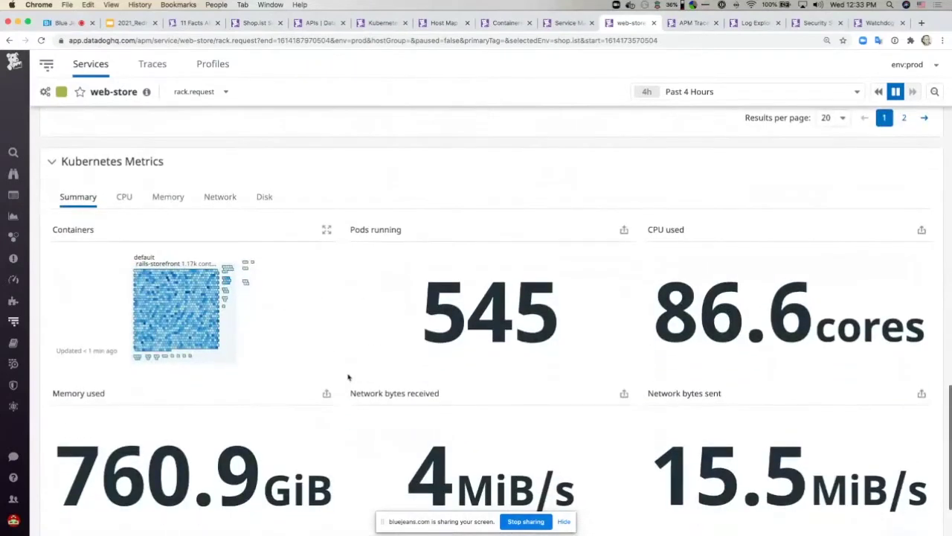
scroll(338, 380, down, 1)
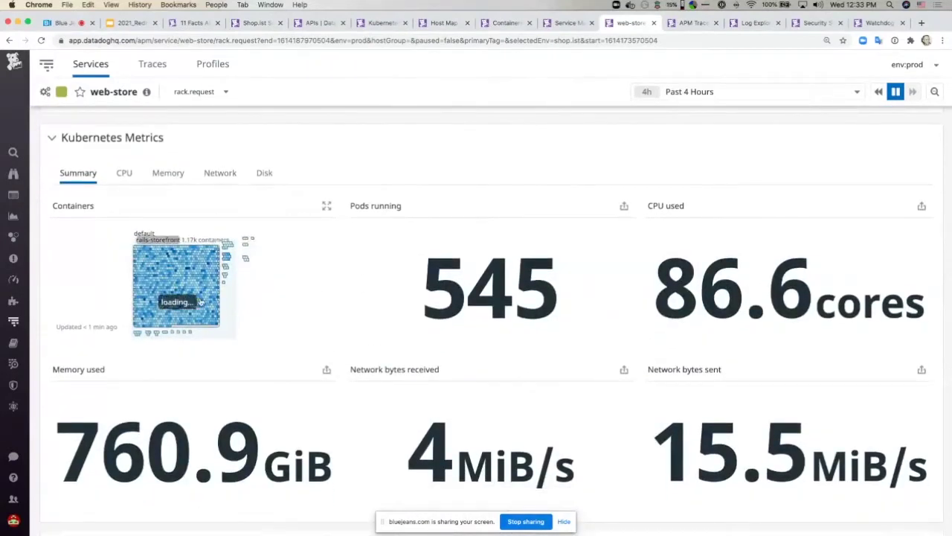
scroll(523, 311, down, 1)
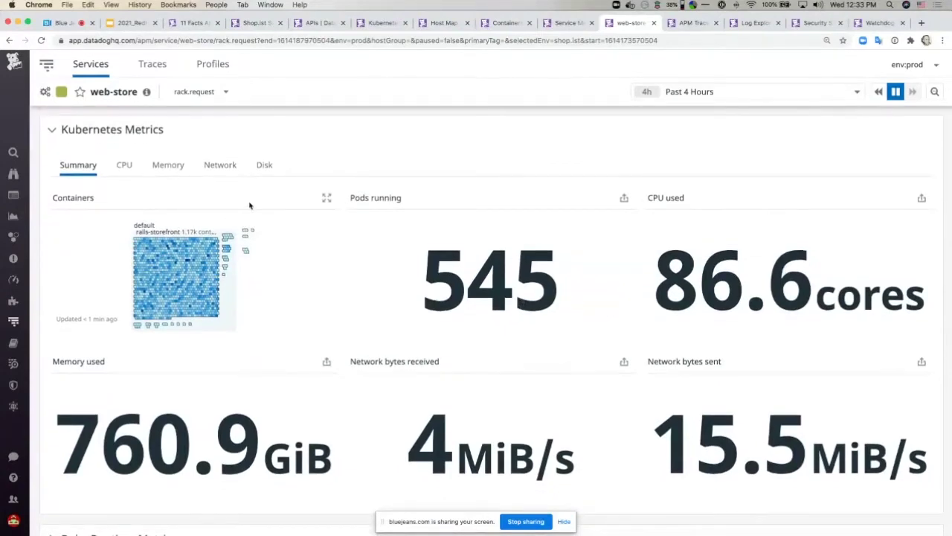
scroll(282, 195, up, 10)
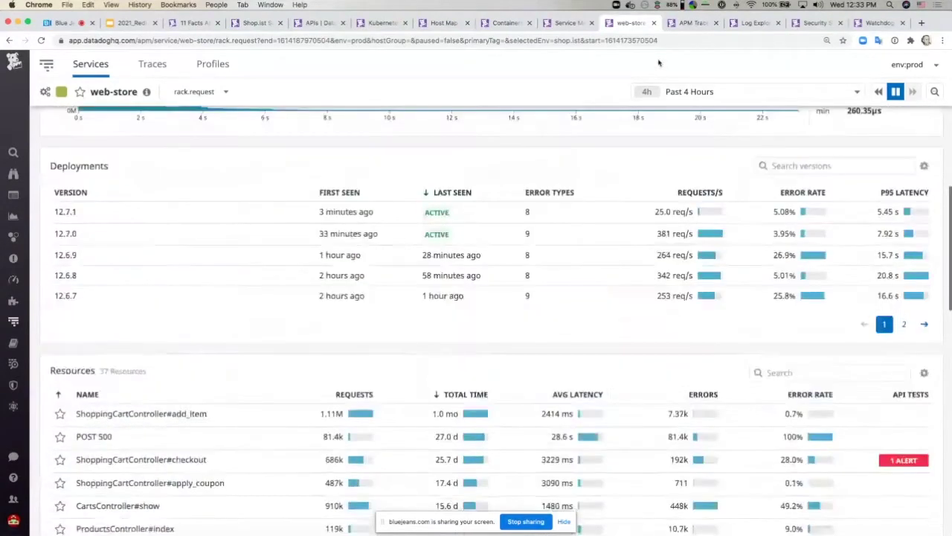
- Switch to the trace search, close the open trace, and examine the Status, Service, Resource and Error Type facets
click(688, 25)
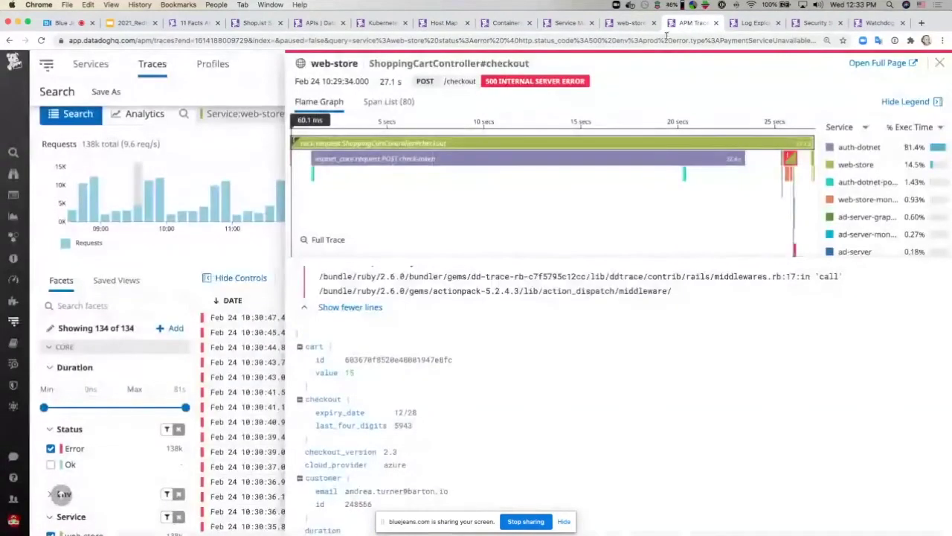
click(261, 66)
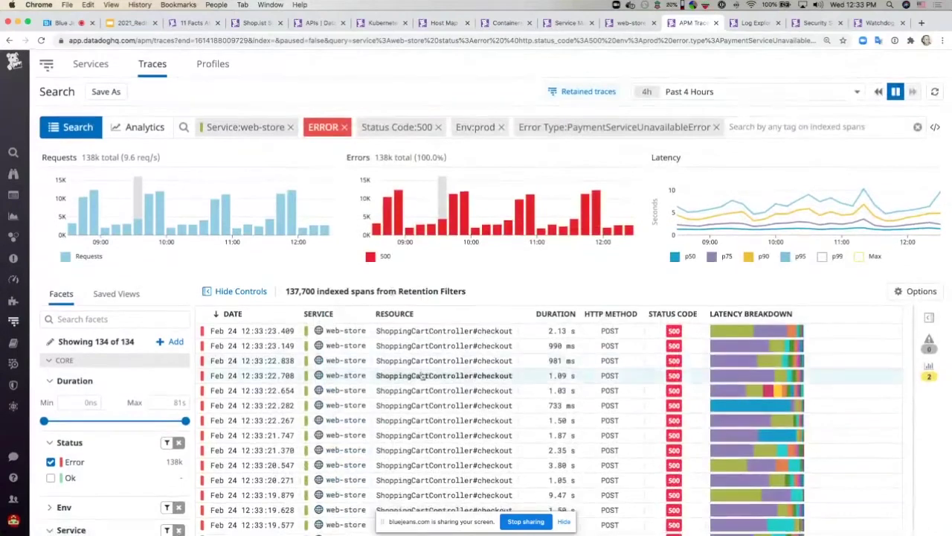
scroll(422, 376, down, 1)
scroll(422, 376, up, 1)
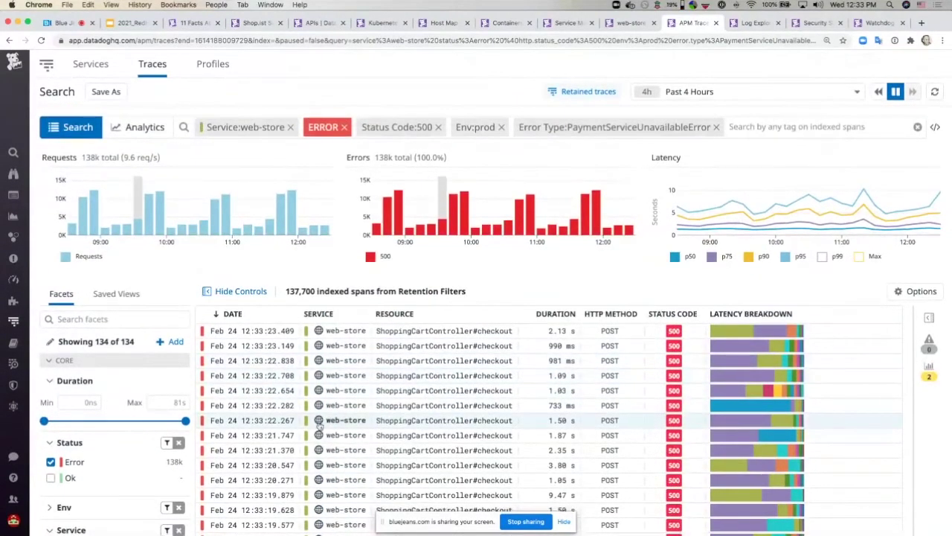
scroll(367, 428, down, 1)
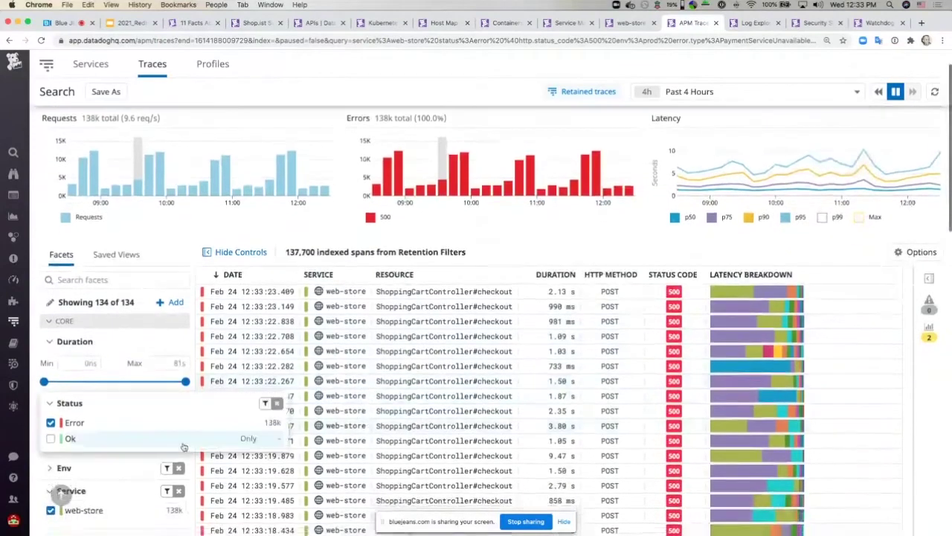
scroll(220, 446, down, 10)
scroll(220, 455, down, 5)
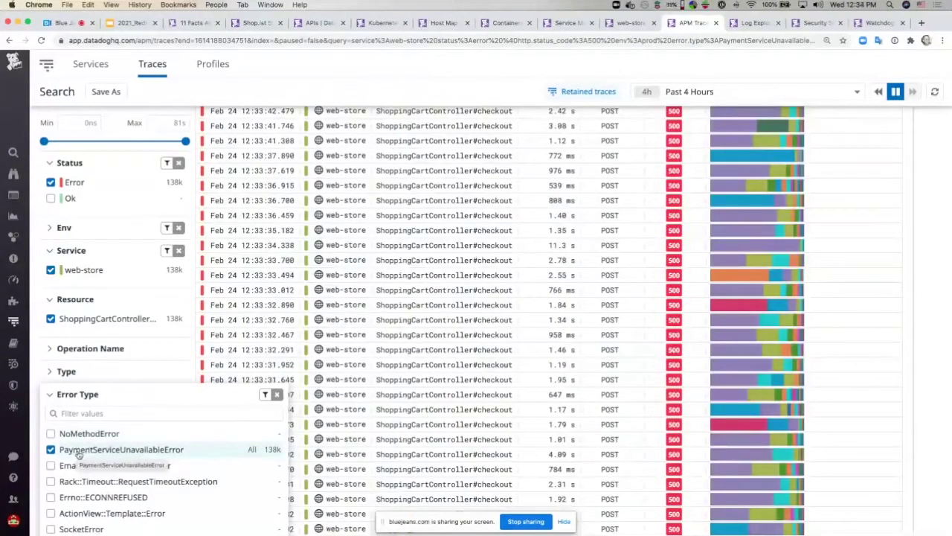
scroll(378, 357, up, 5)
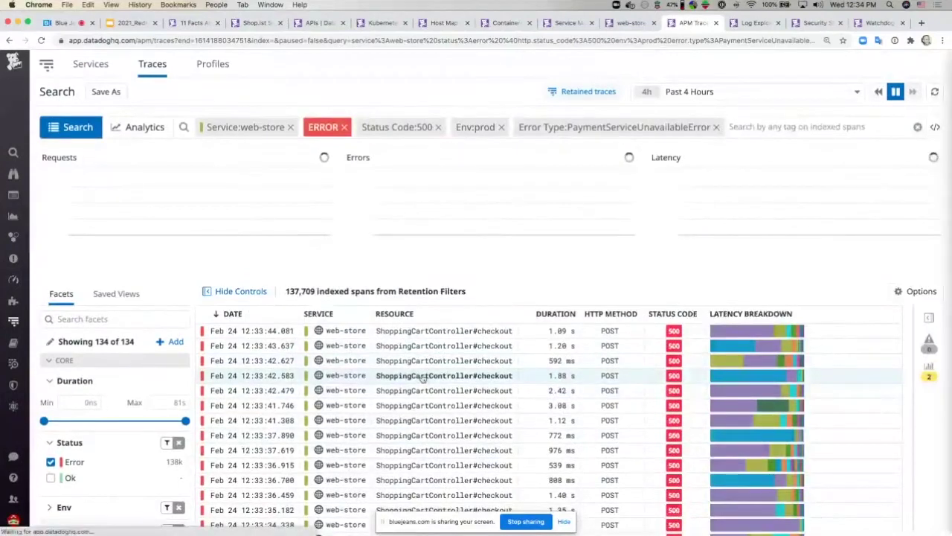
- Open a failed ShoppingCartController#checkout trace and inspect its web-store and api.payment.com spans in the flame graph
click(425, 376)
scroll(368, 211, up, 5)
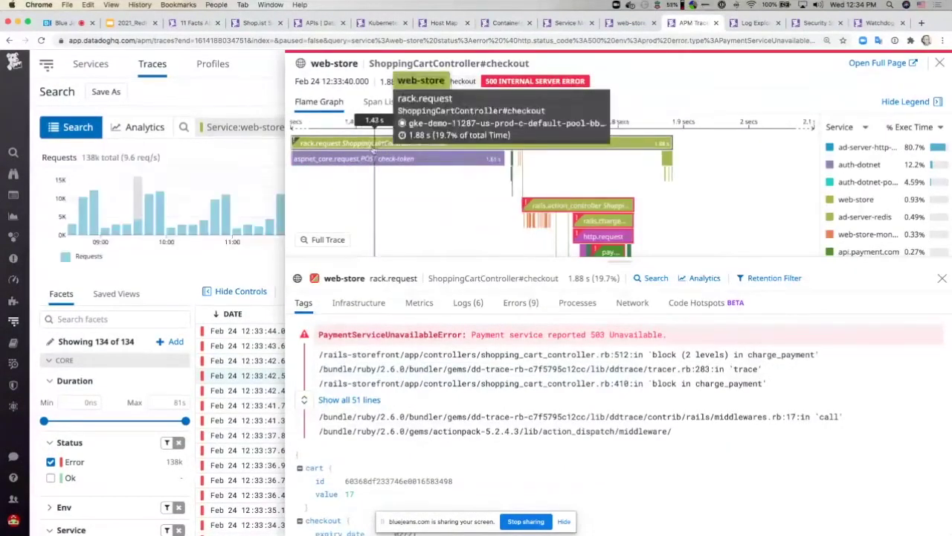
click(395, 159)
click(409, 143)
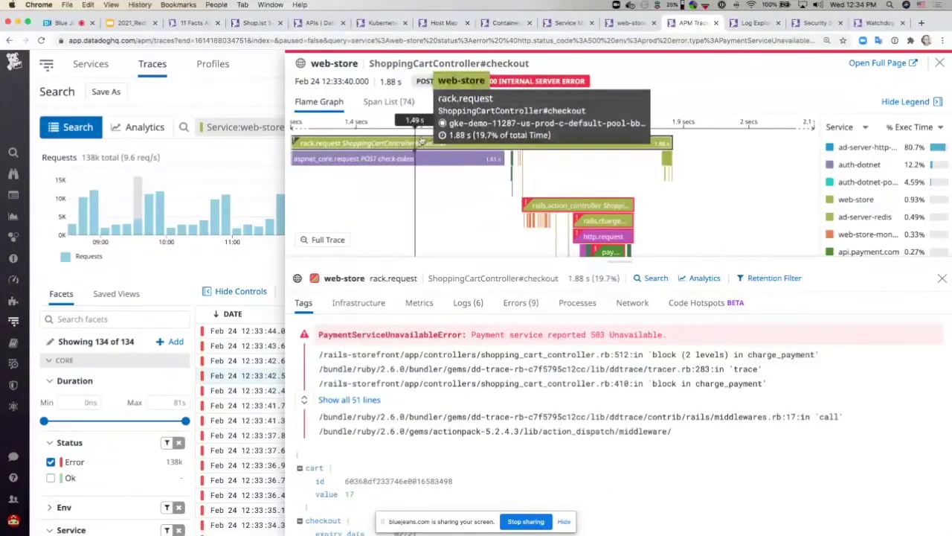
click(601, 236)
click(606, 252)
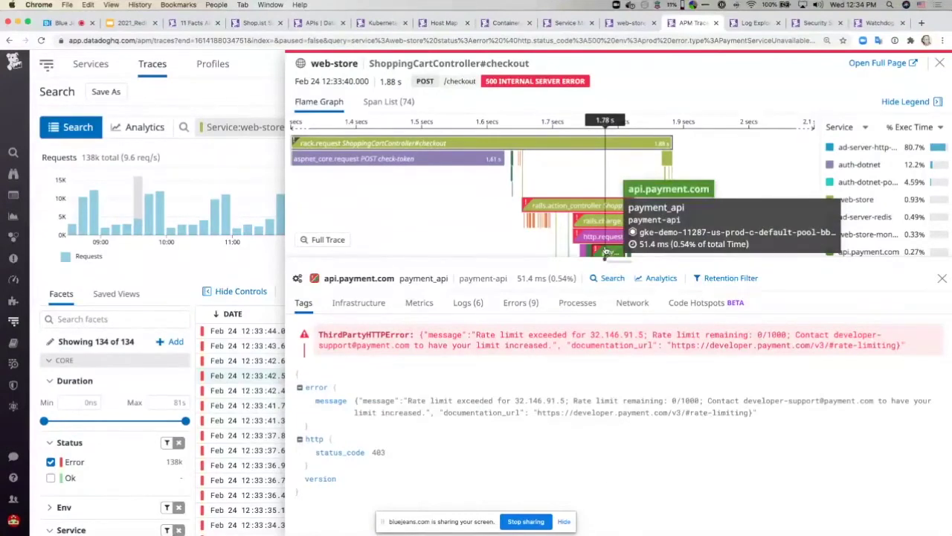
- Review the infrastructure, metrics and logs linked to the checkout trace and close the trace
click(376, 306)
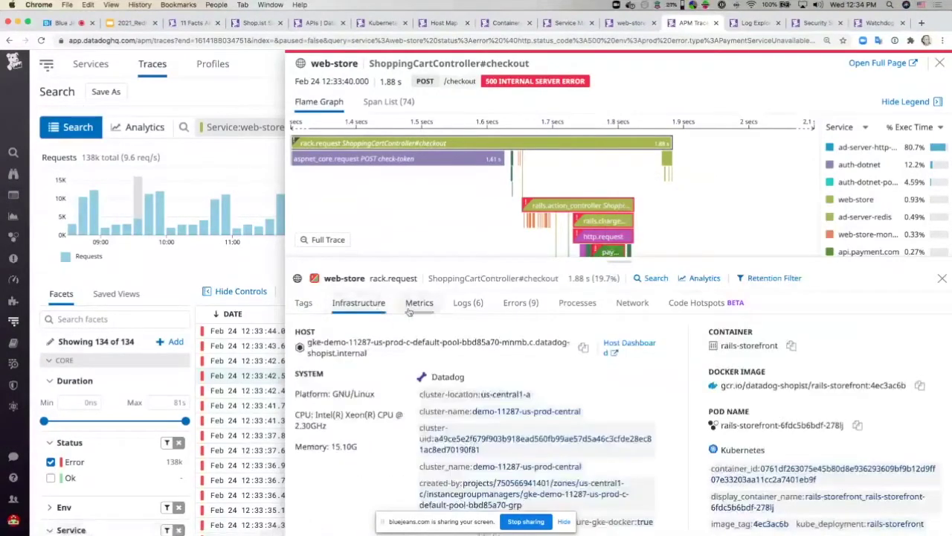
click(411, 306)
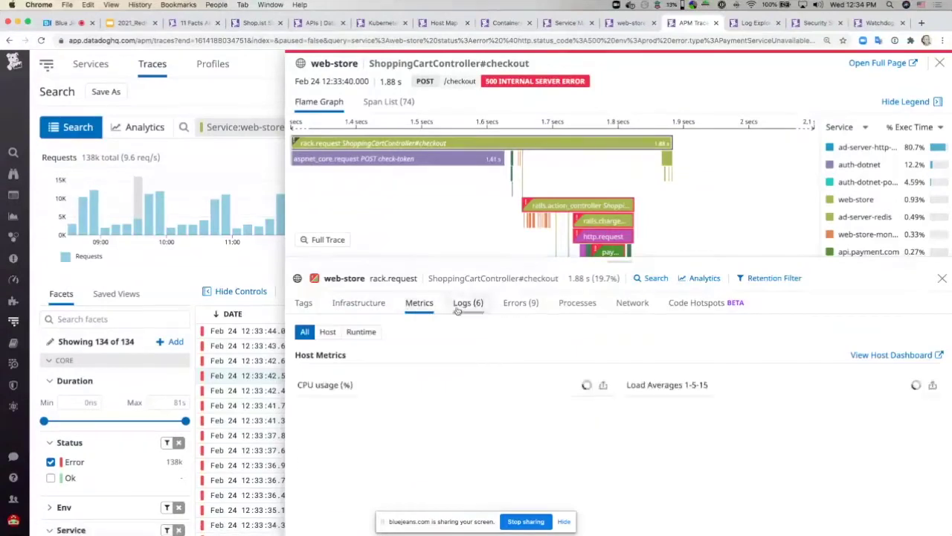
click(484, 309)
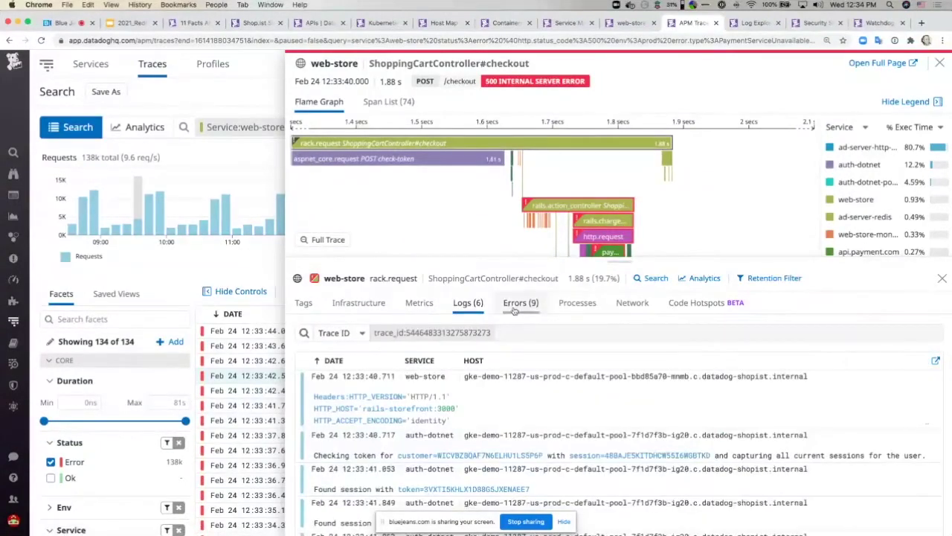
click(251, 68)
- Set the trace search to the live Past 15 Minutes range and look over the streaming error spans
click(696, 92)
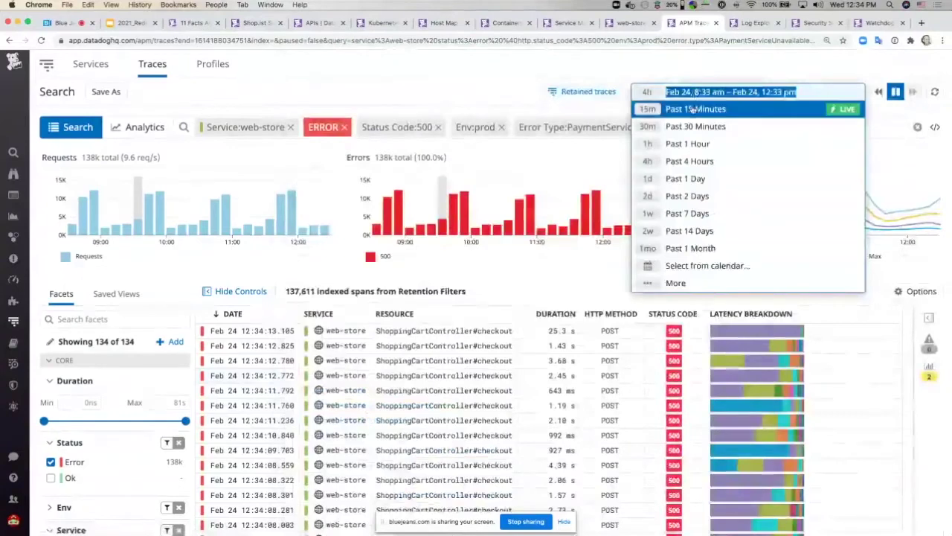
click(694, 109)
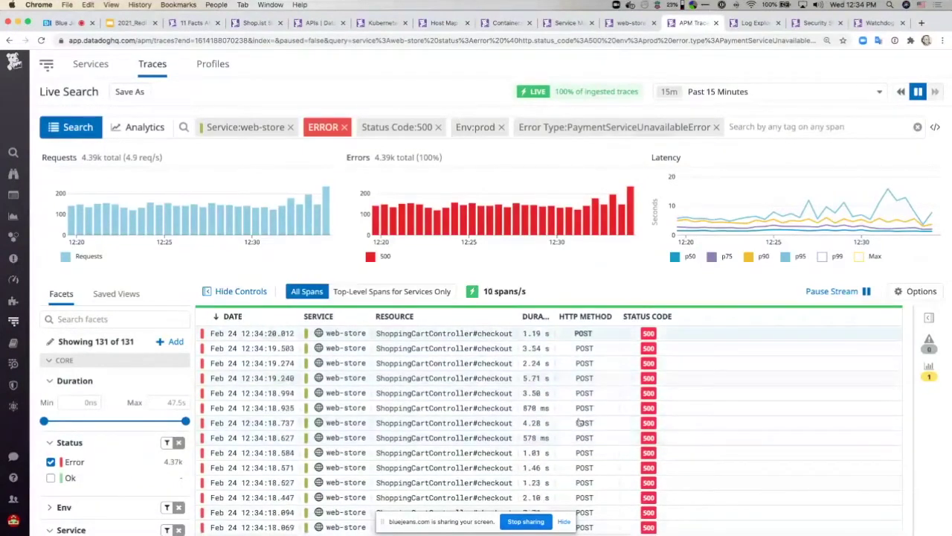
scroll(551, 405, down, 1)
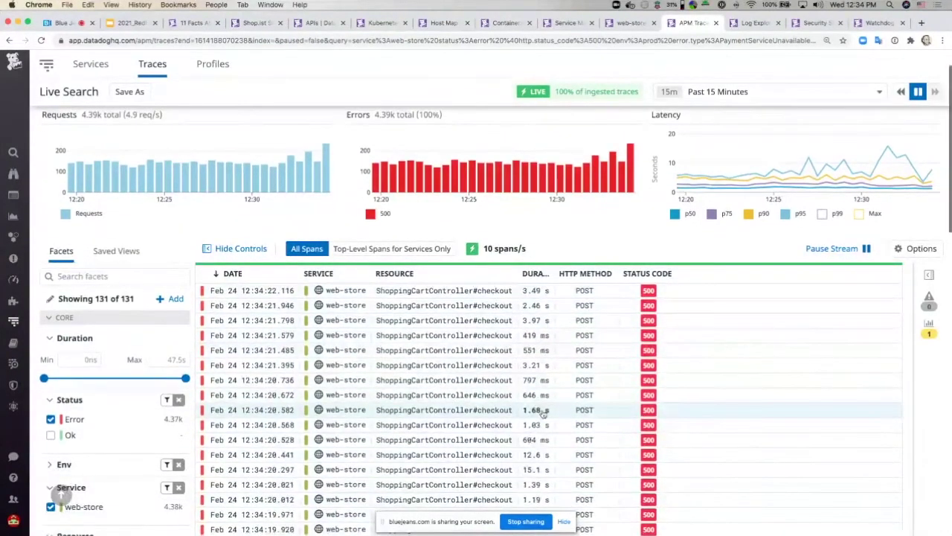
scroll(483, 394, up, 1)
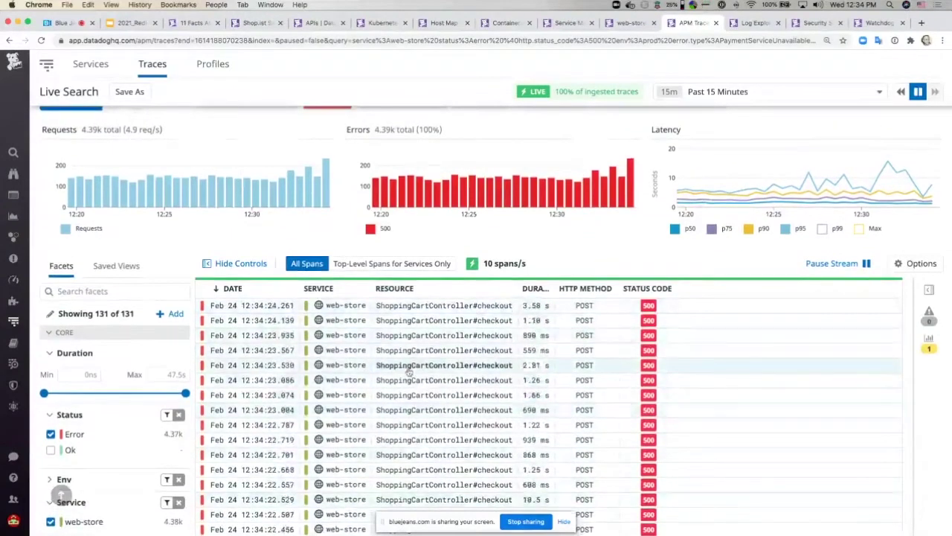
scroll(413, 372, up, 1)
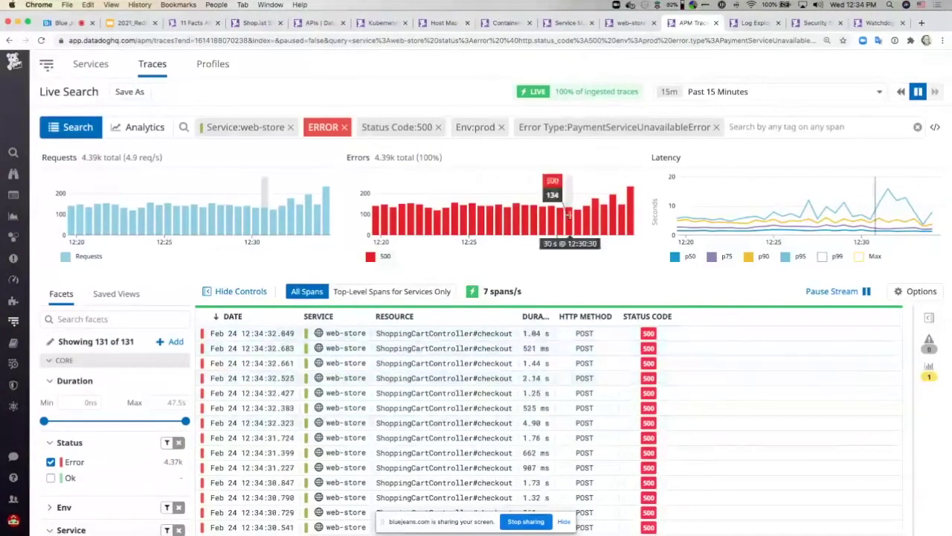
- Open a ShoppingCartController#checkout trace from the live results and view its logs
click(570, 355)
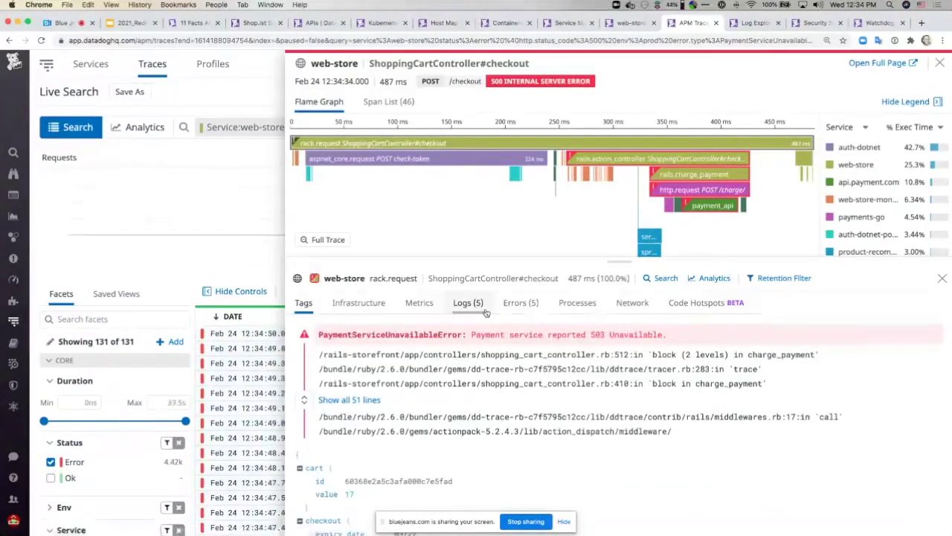
click(484, 305)
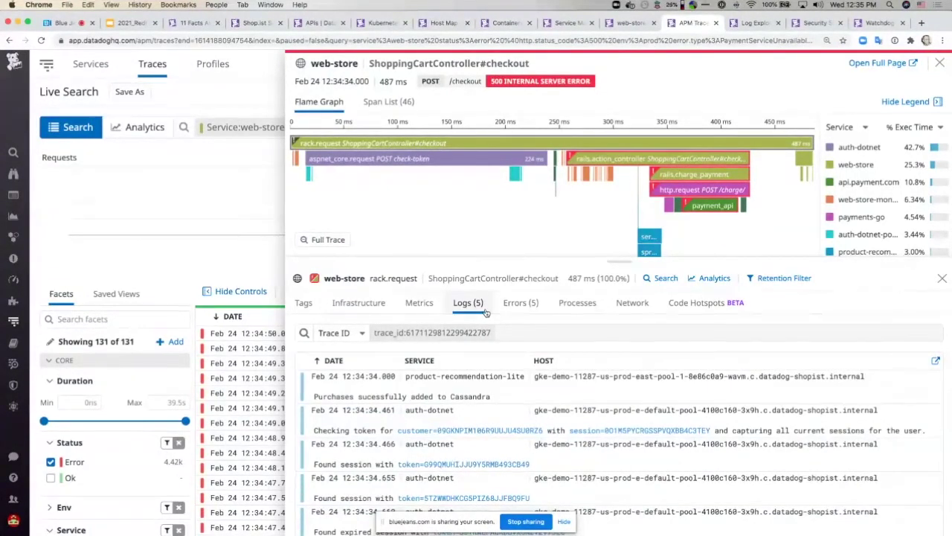
mouse_move(12, 224)
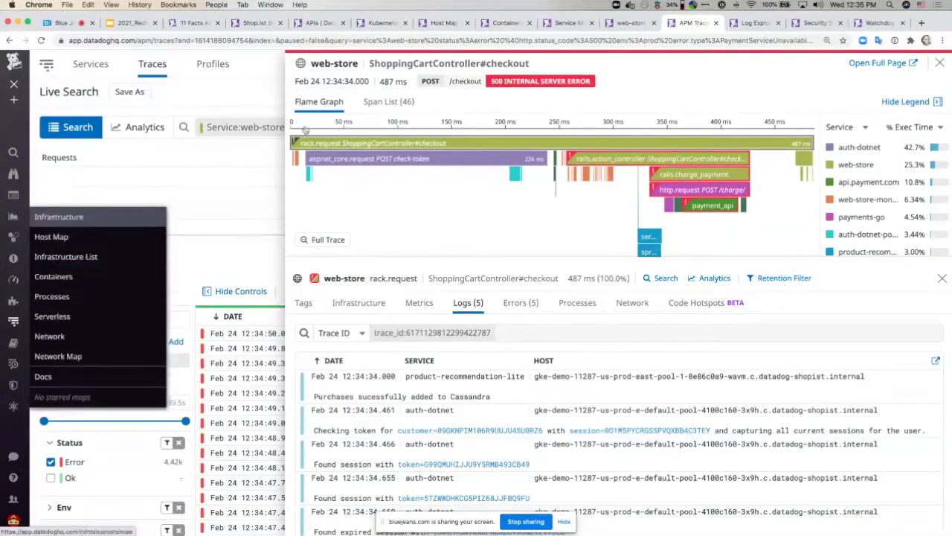
- Switch to the Containers page, list the Kubernetes deployments and remove the kube_cluster_name grouping
click(384, 23)
click(440, 23)
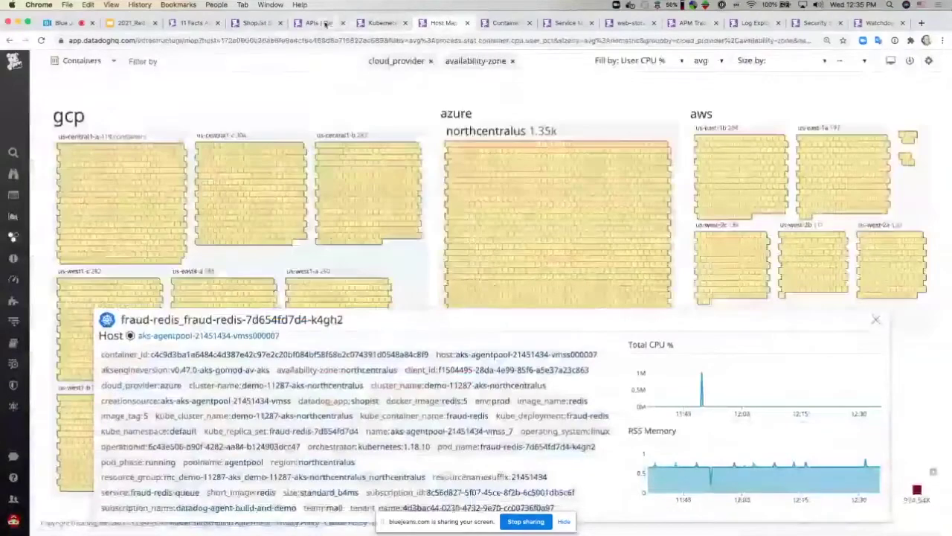
click(320, 23)
click(383, 23)
click(505, 23)
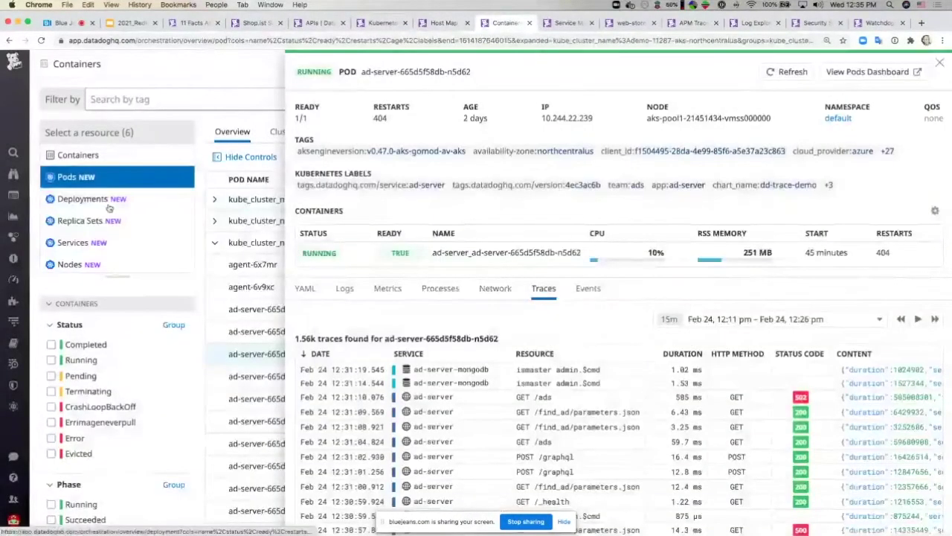
click(109, 207)
click(214, 220)
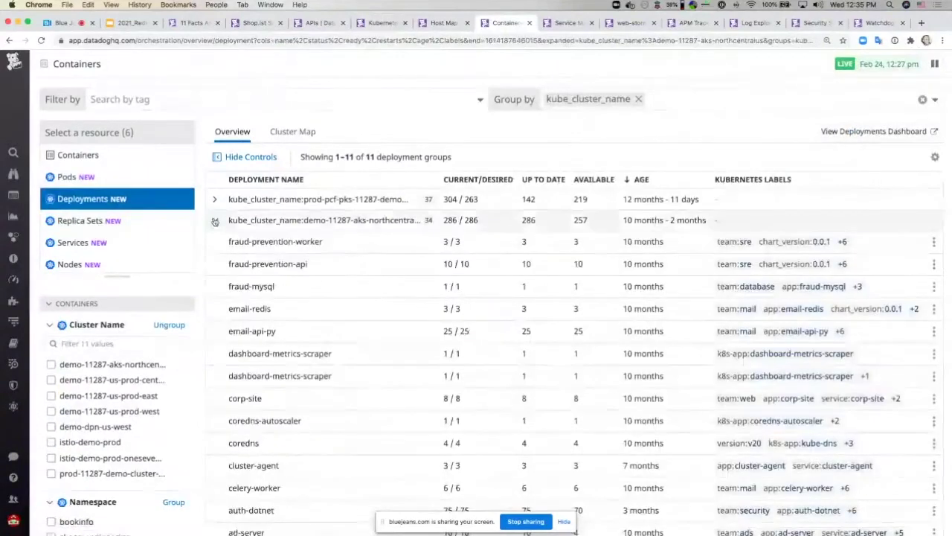
click(638, 99)
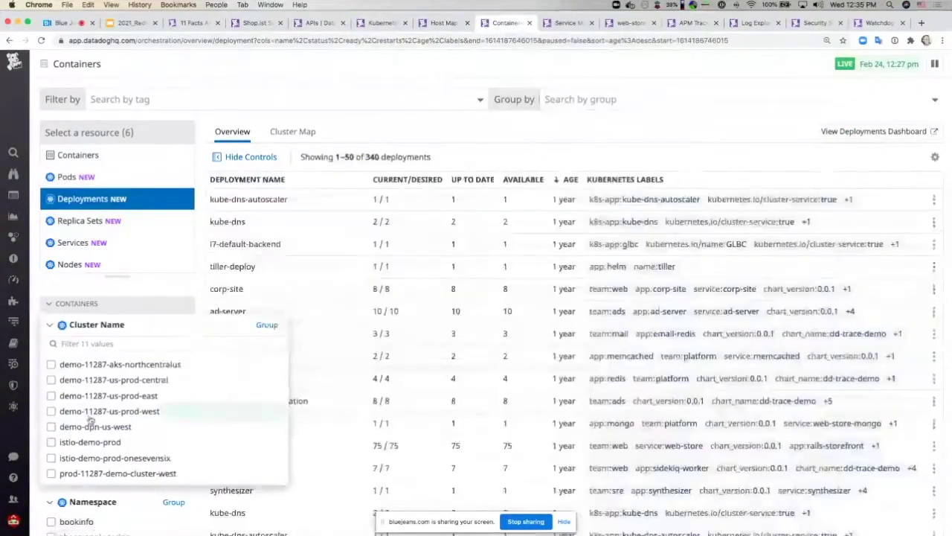
- Filter the deployments to ad-server and add the Cluster column to the table
scroll(89, 419, down, 5)
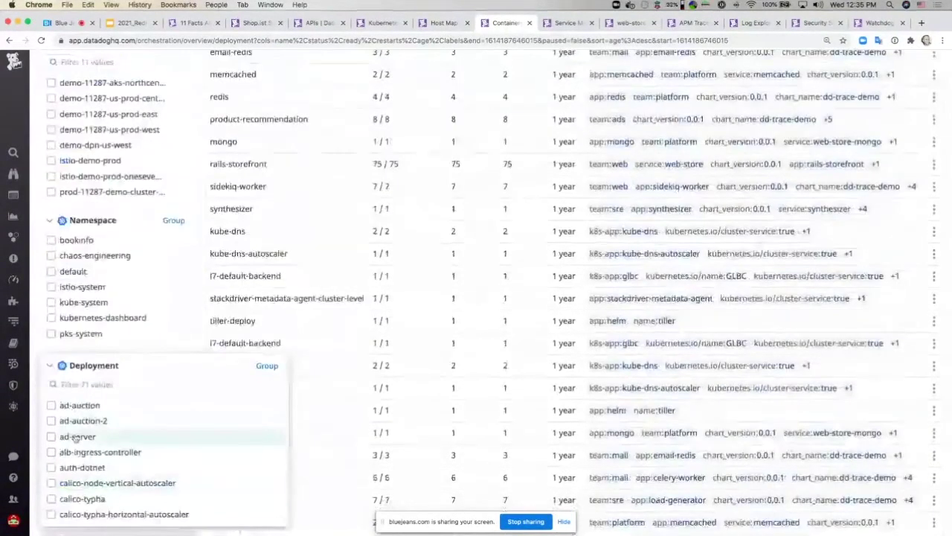
click(77, 436)
click(935, 158)
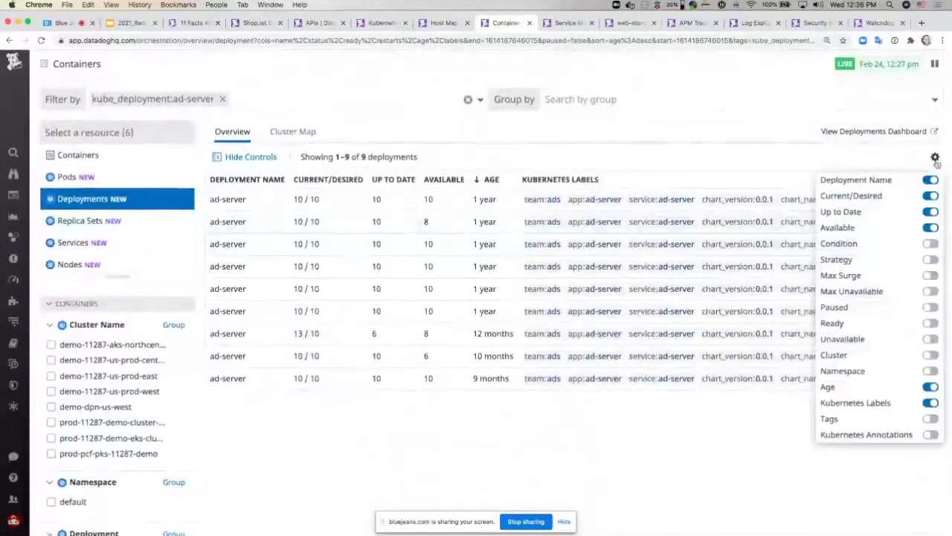
click(930, 355)
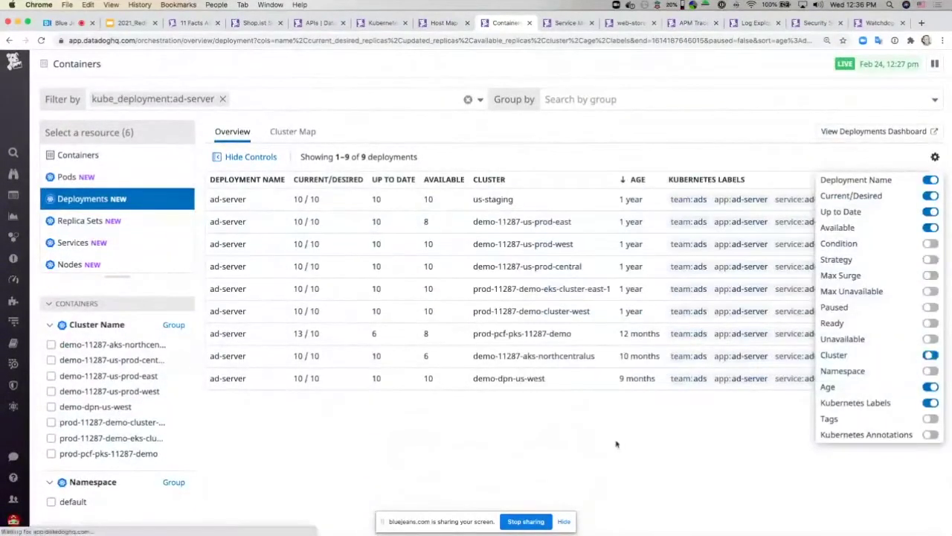
click(616, 444)
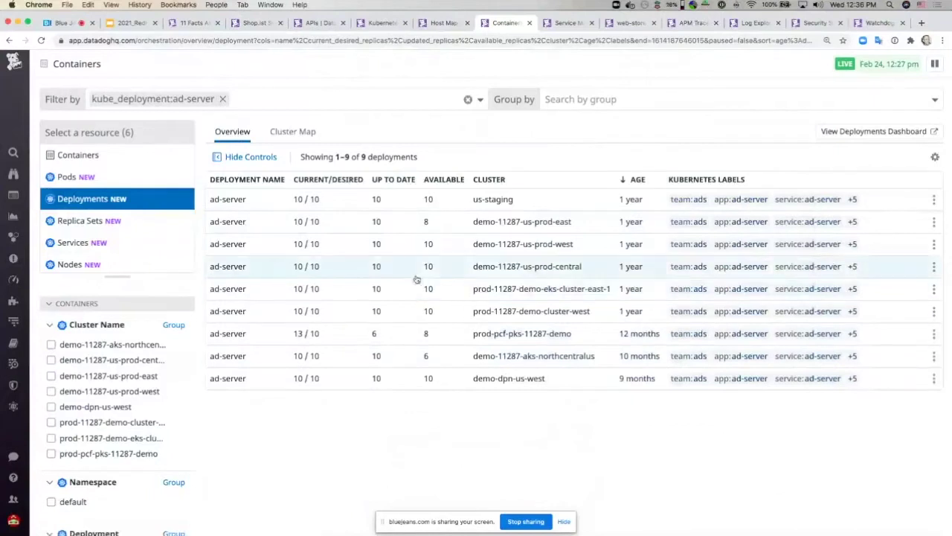
- Open the ad-server deployment in the demo-11287-us-prod-west cluster and review its replica metrics
click(339, 249)
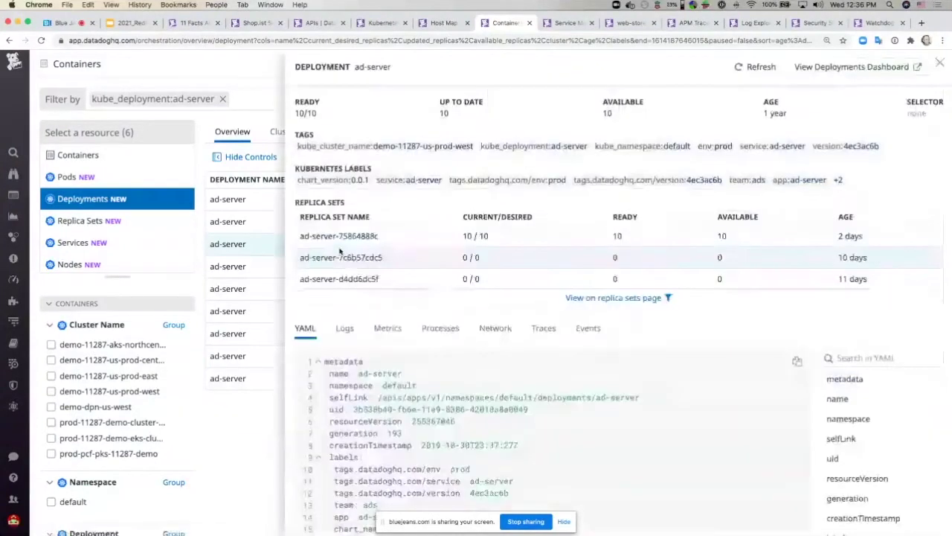
click(399, 335)
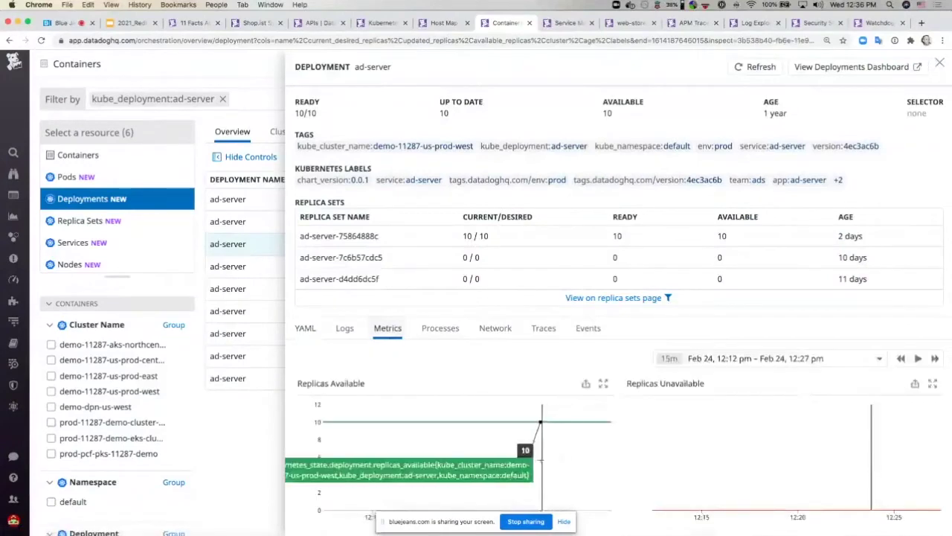
scroll(542, 439, down, 2)
scroll(454, 409, down, 1)
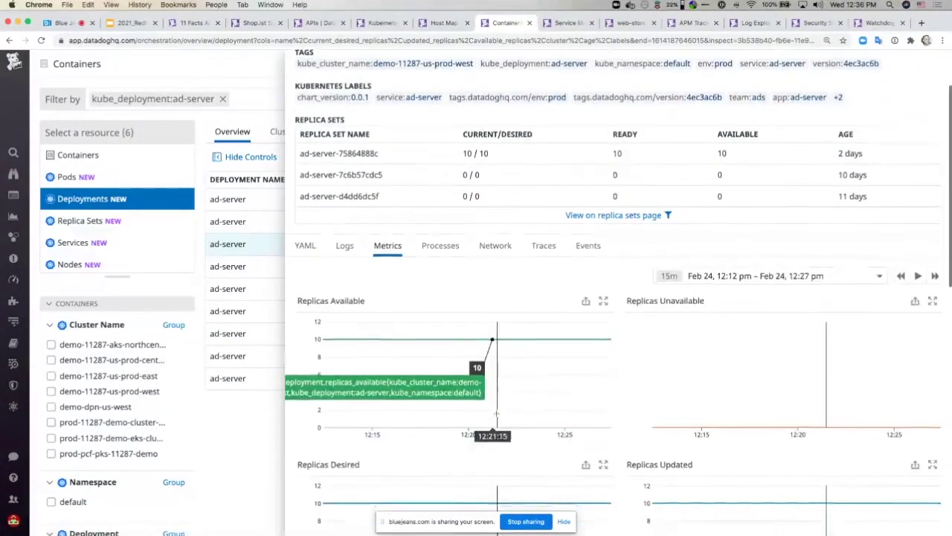
scroll(439, 397, up, 2)
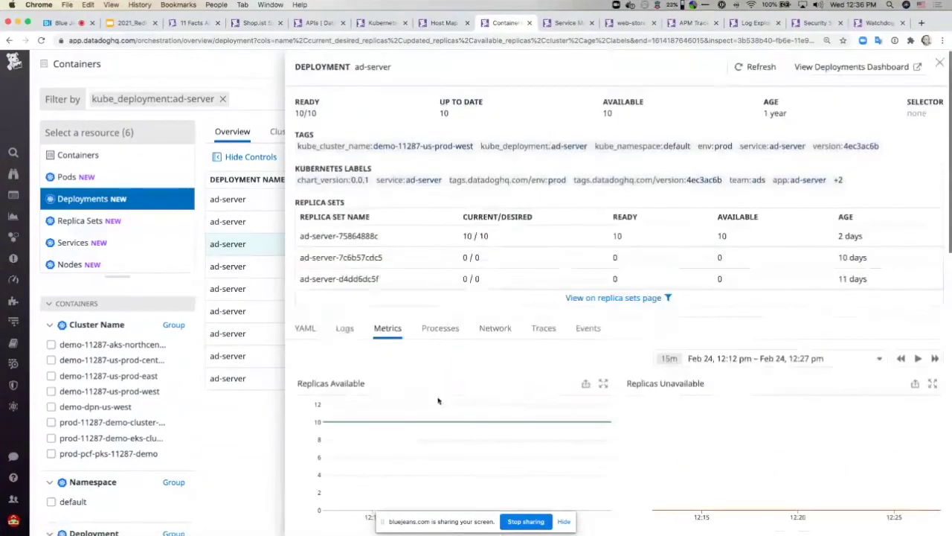
- From the web-store service's deployments, compare version 12.7.1 with 12.6.9 and open the related-data options for 12.7.1 on the error rate graph
click(570, 23)
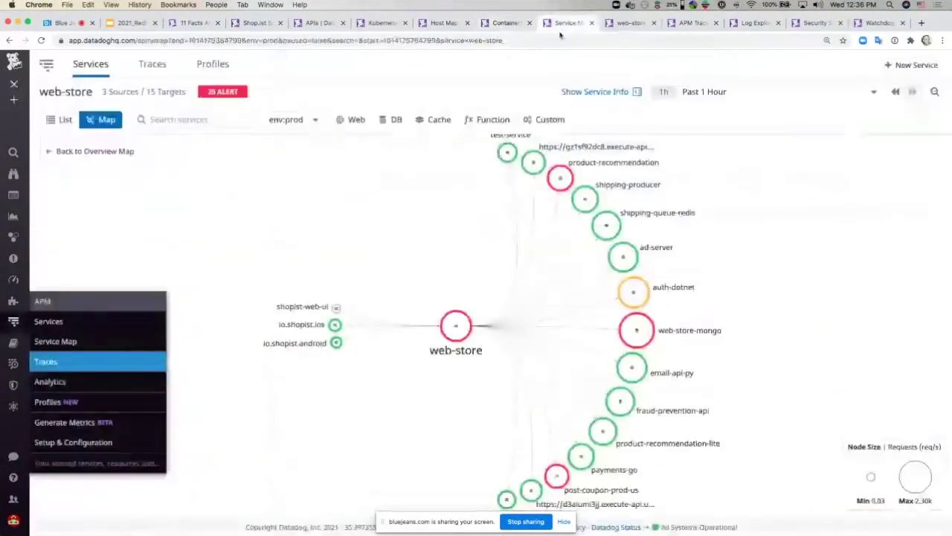
click(609, 23)
scroll(529, 264, up, 10)
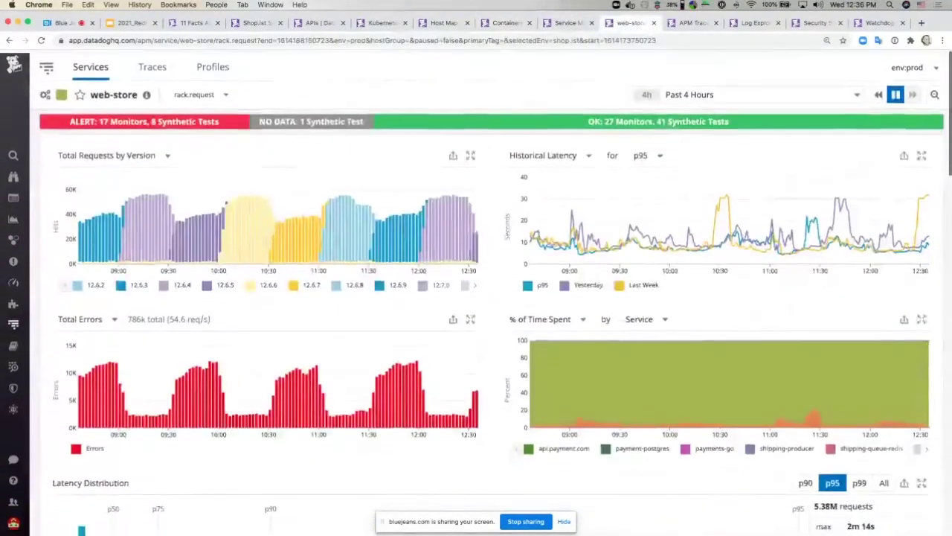
scroll(528, 264, down, 10)
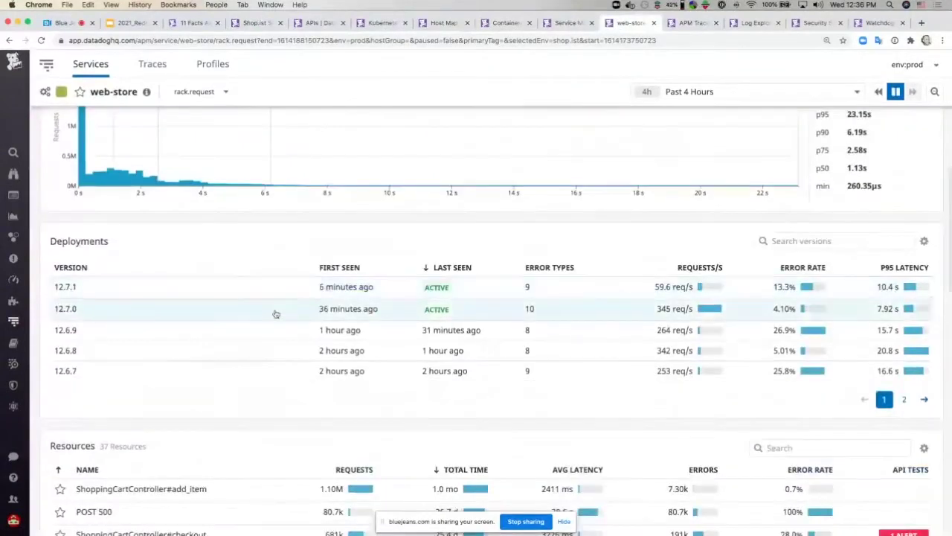
click(306, 291)
click(487, 124)
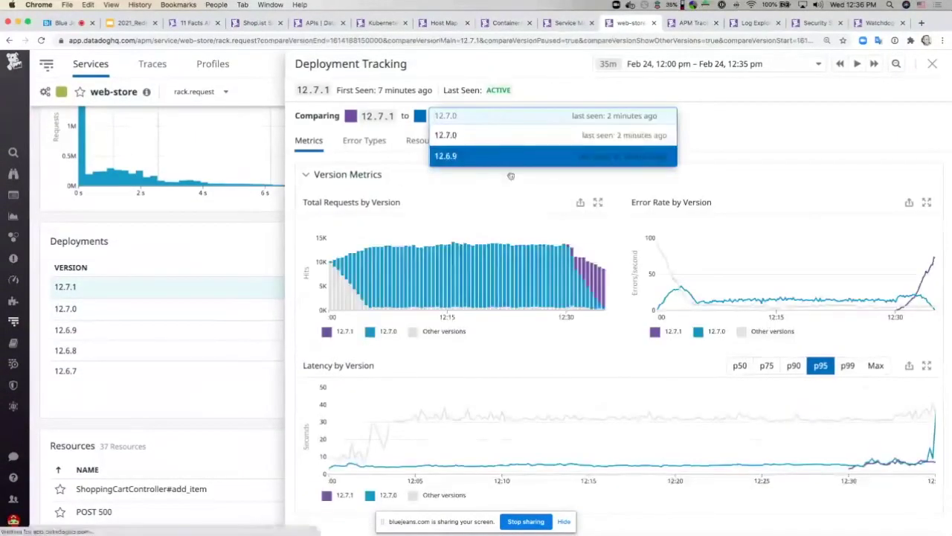
click(512, 157)
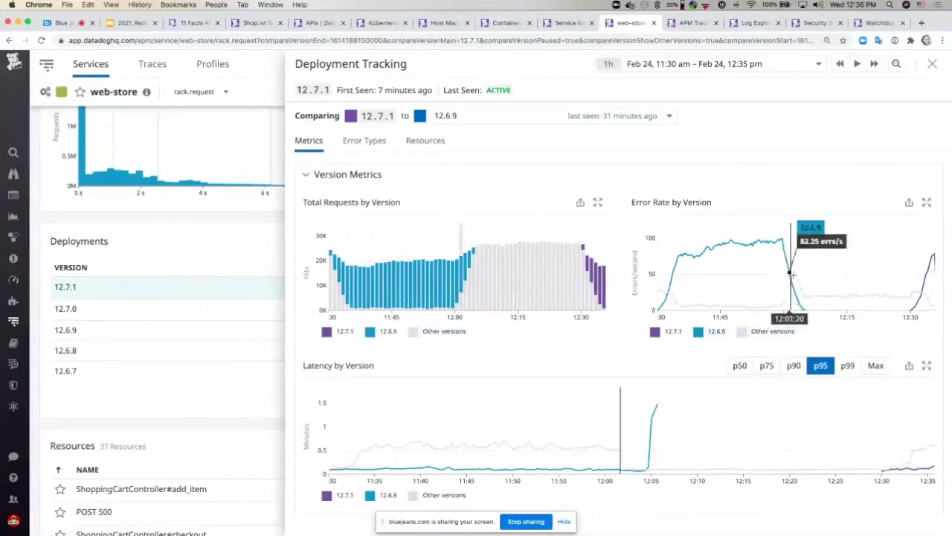
click(930, 273)
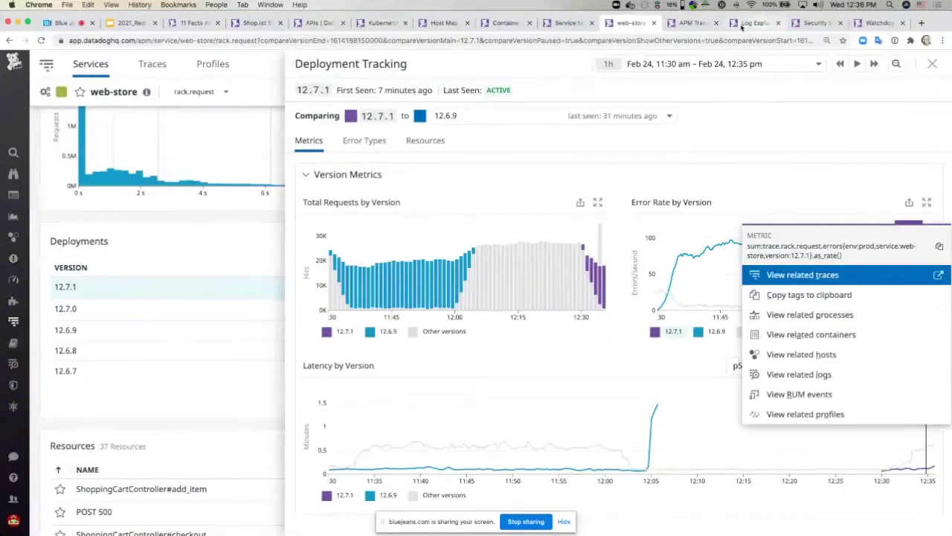
- Go from the checkout trace's logs to the Log Explorer and review the web-store PaymentServiceUnavailableError log's attributes and trace, then close it
click(692, 24)
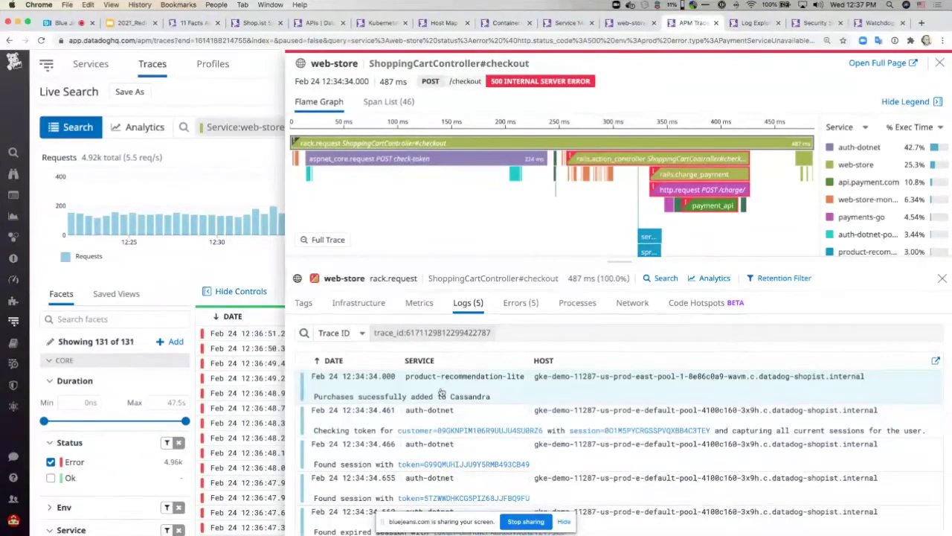
click(441, 392)
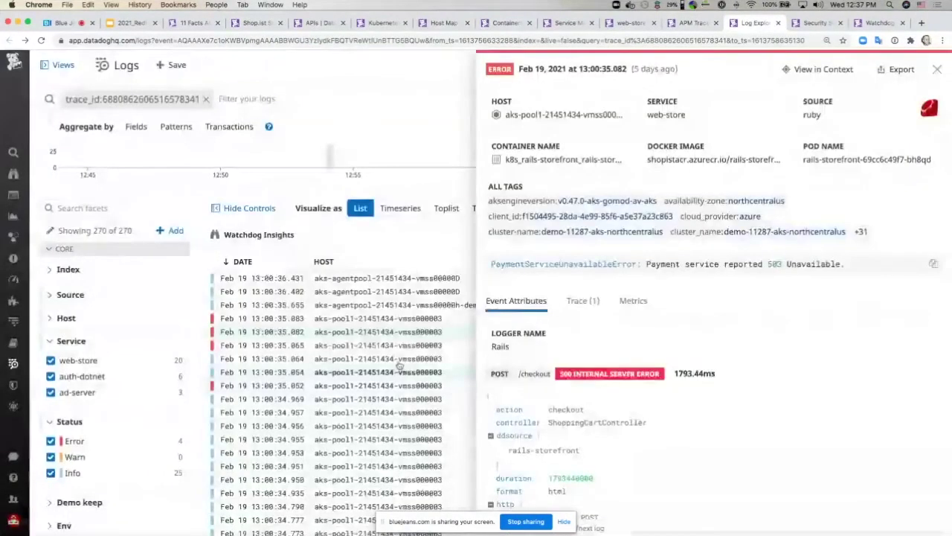
scroll(614, 395, down, 2)
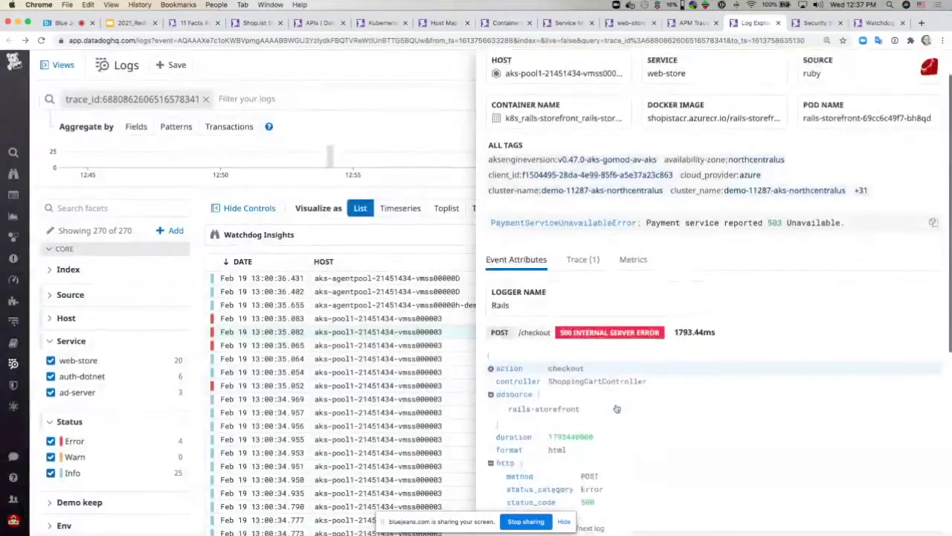
scroll(588, 390, up, 2)
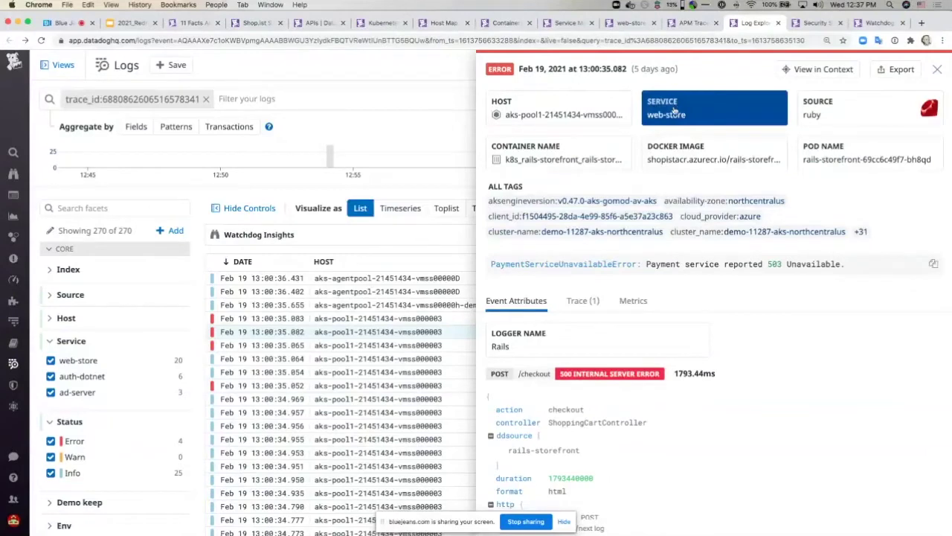
click(590, 310)
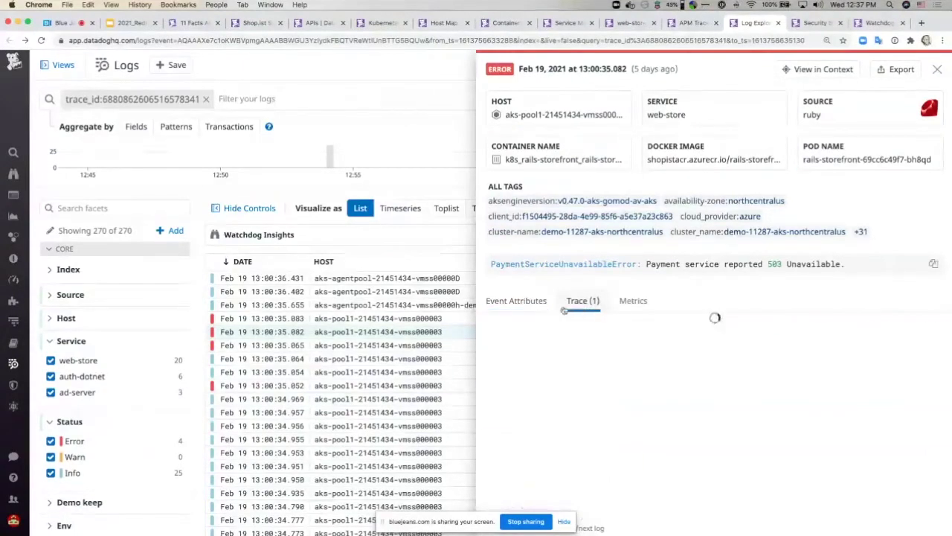
click(521, 304)
click(376, 73)
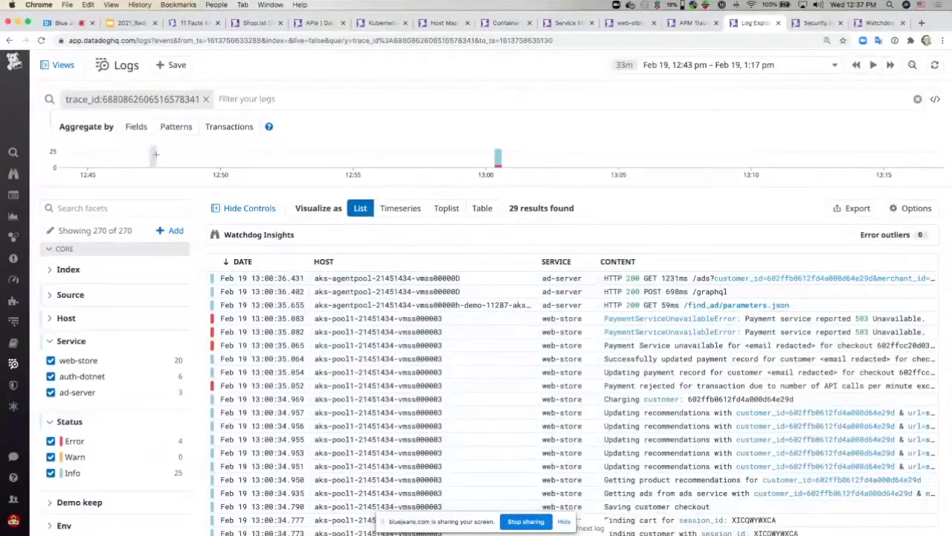
- Look over the trace's log list and facets, and aggregate the logs by Patterns to examine the recurring messages
scroll(141, 366, down, 2)
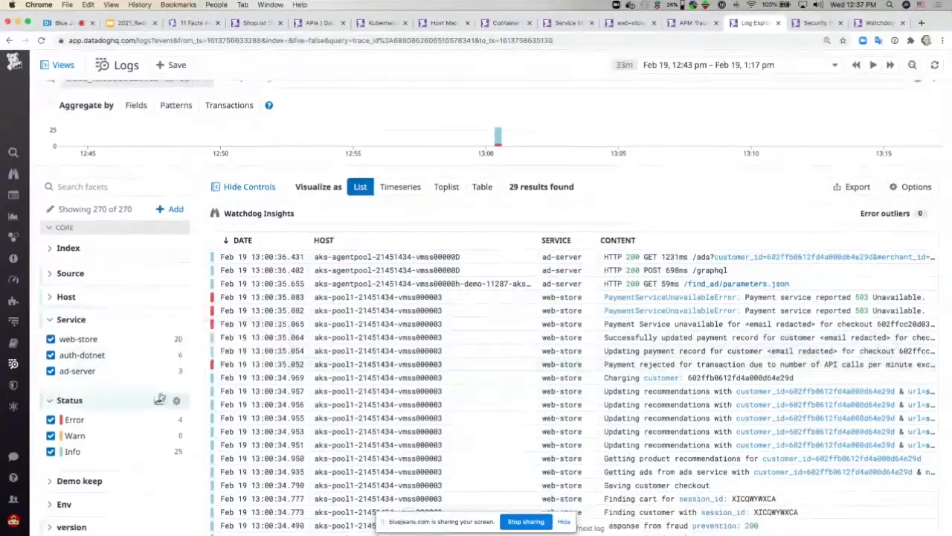
scroll(130, 490, down, 4)
scroll(128, 491, down, 2)
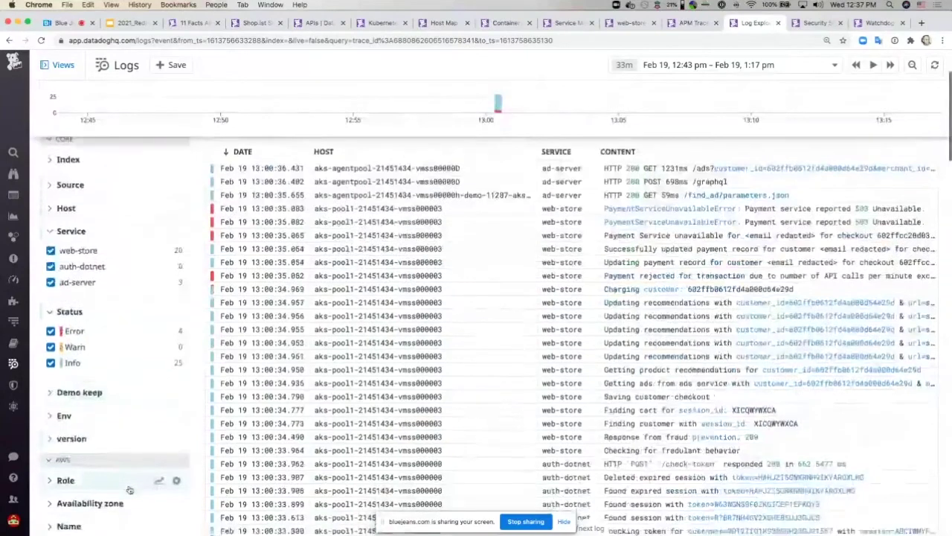
scroll(121, 382, up, 6)
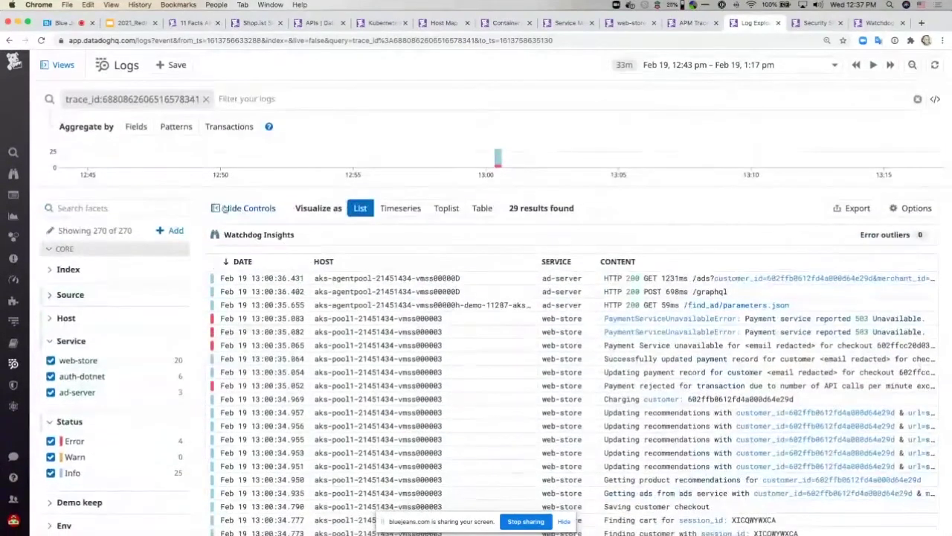
click(176, 126)
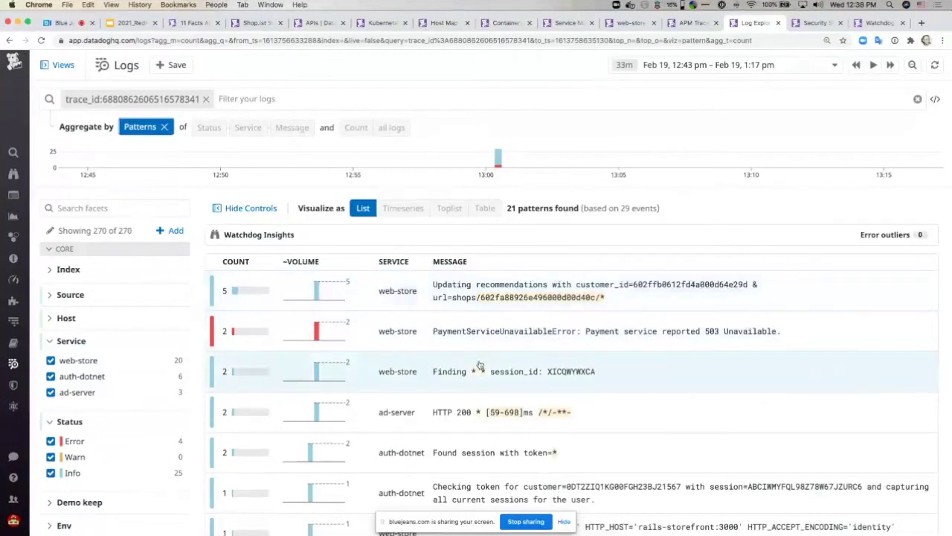
scroll(479, 365, down, 2)
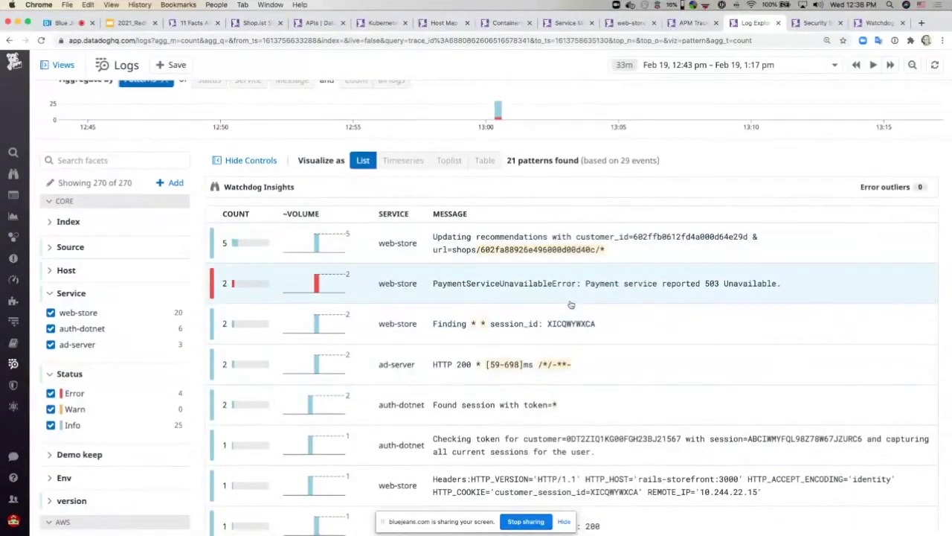
scroll(571, 303, up, 1)
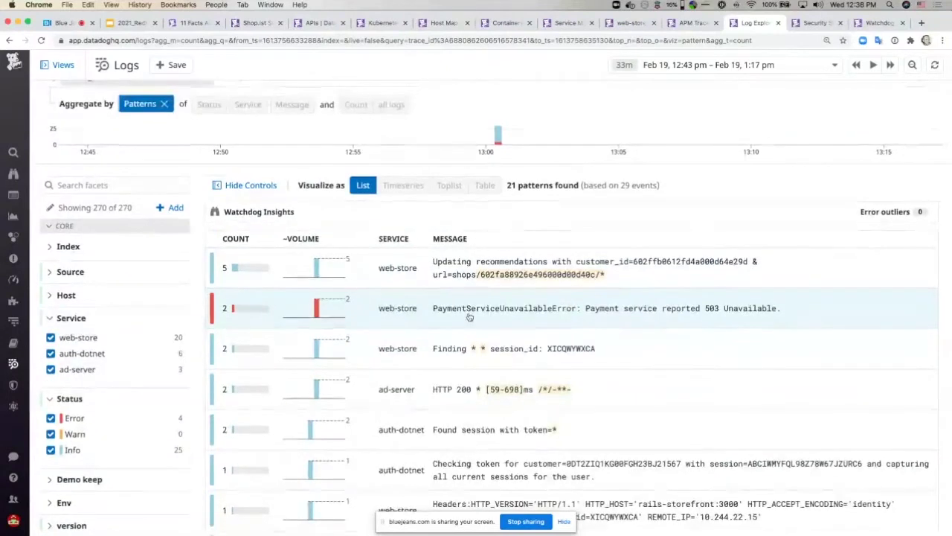
scroll(469, 317, up, 1)
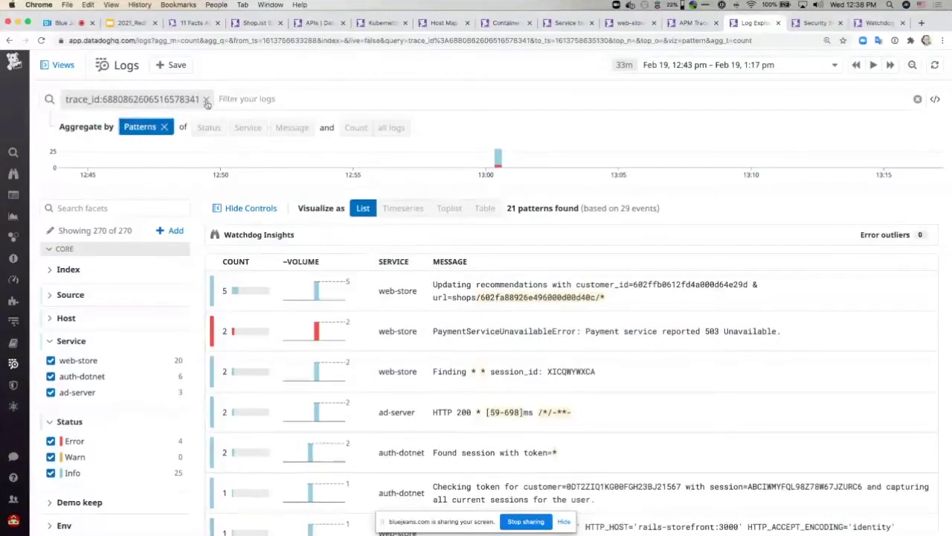
- Clear the trace_id filter and the Patterns aggregation, and switch the logs to Live Tail
click(206, 102)
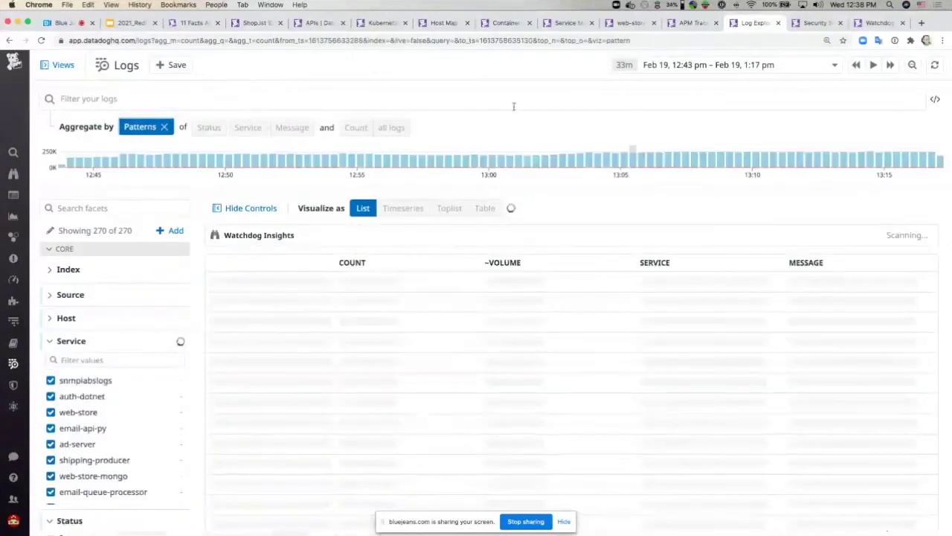
click(677, 69)
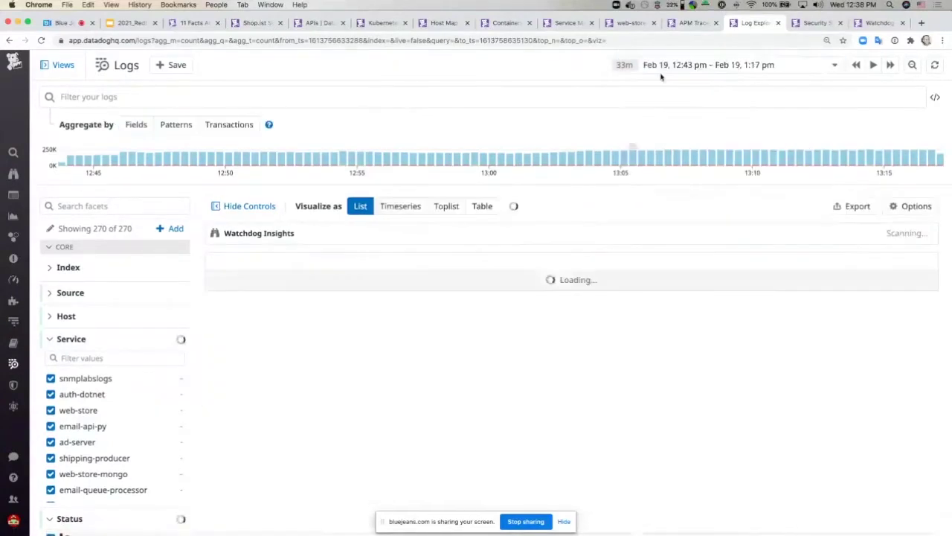
click(678, 64)
click(672, 82)
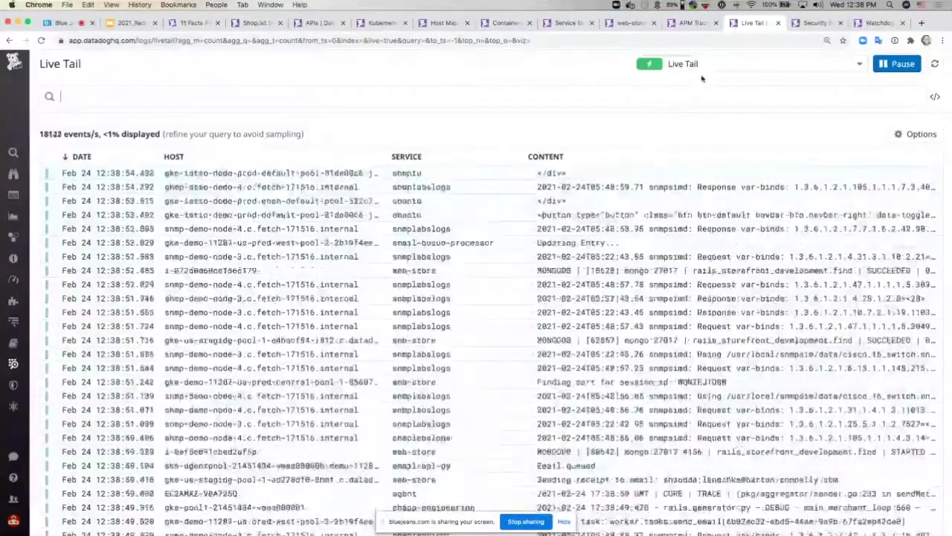
- In Security Signals, review the Account Take Over brute-force attempt signal's attributes, tags, detection goal, strategy and triage guidance
click(812, 23)
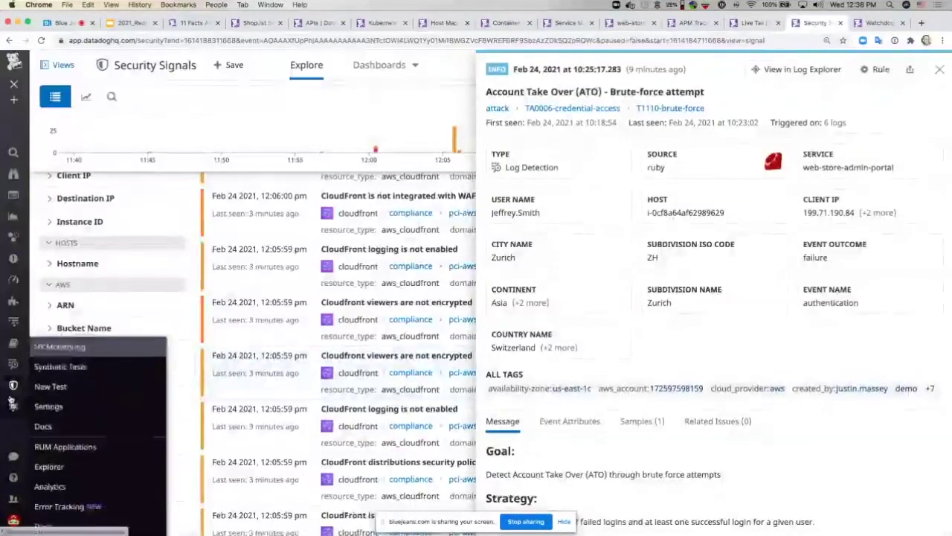
mouse_move(11, 396)
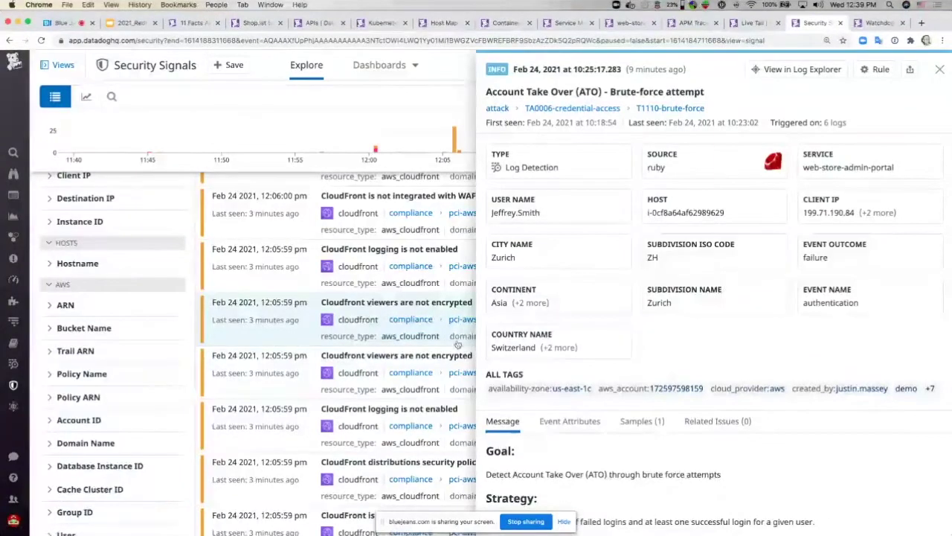
scroll(592, 377, down, 1)
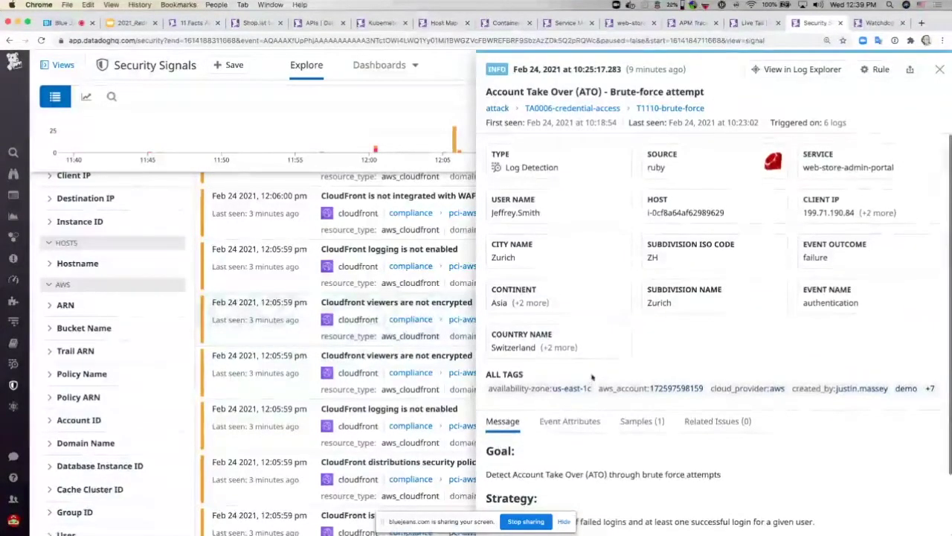
scroll(619, 386, up, 1)
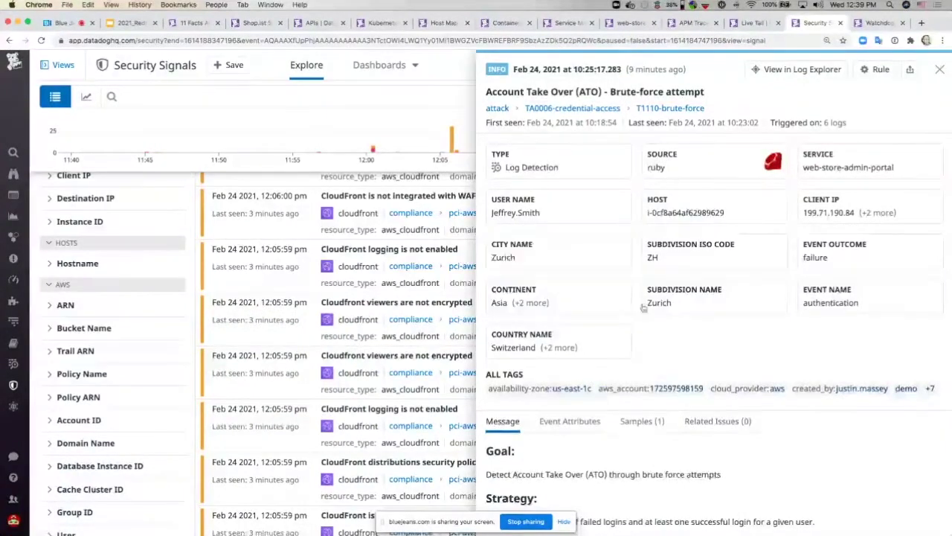
scroll(669, 340, down, 3)
scroll(673, 331, up, 1)
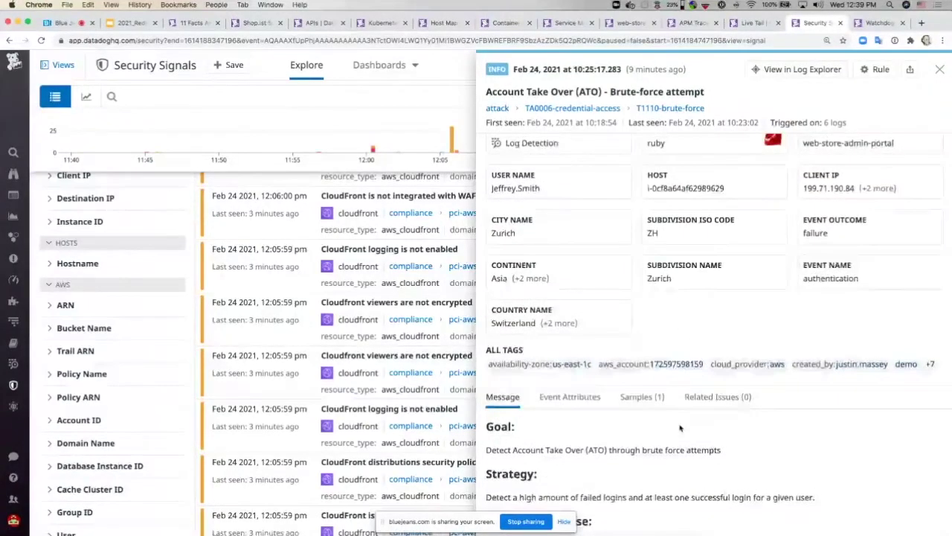
scroll(679, 428, down, 2)
scroll(680, 425, up, 2)
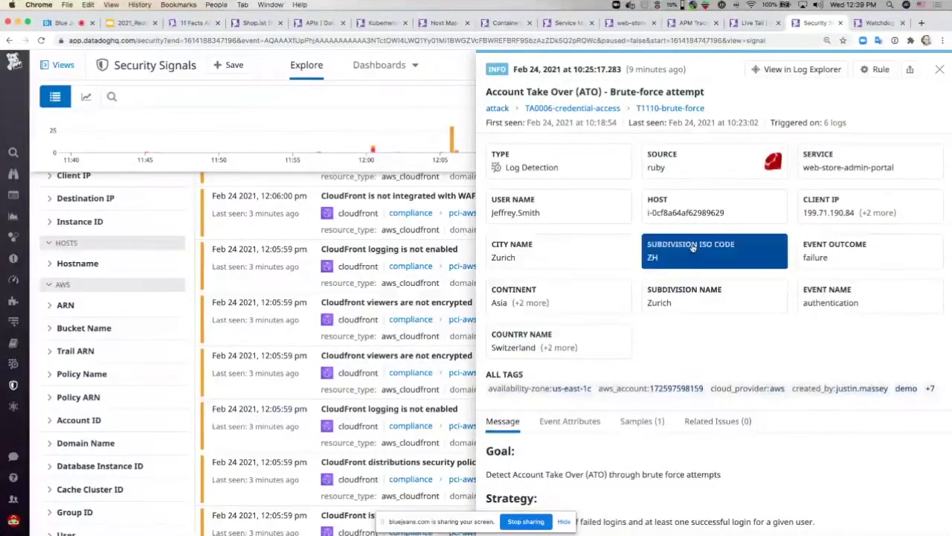
scroll(752, 430, down, 2)
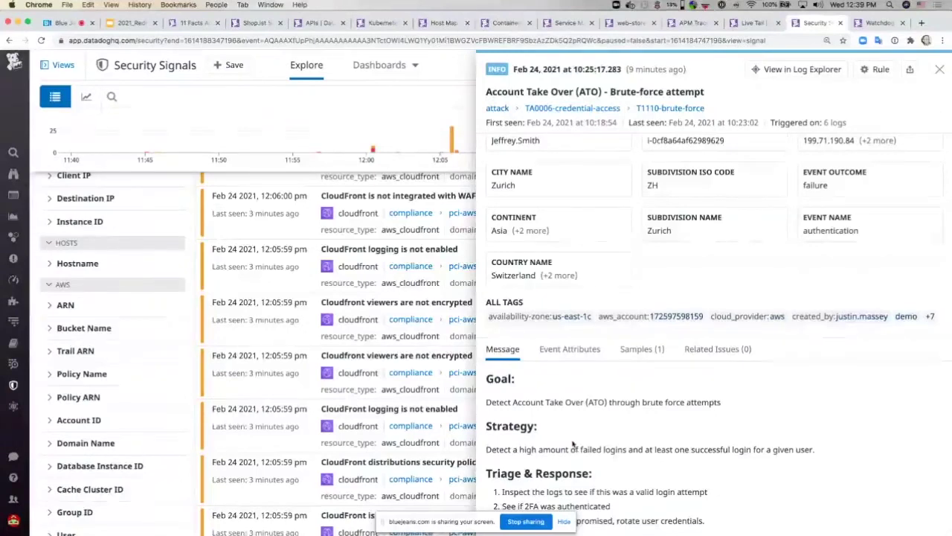
- Browse the Watchdog stories and open the details of the ad-server-mongodb error rate story
key(ctrl+Tab)
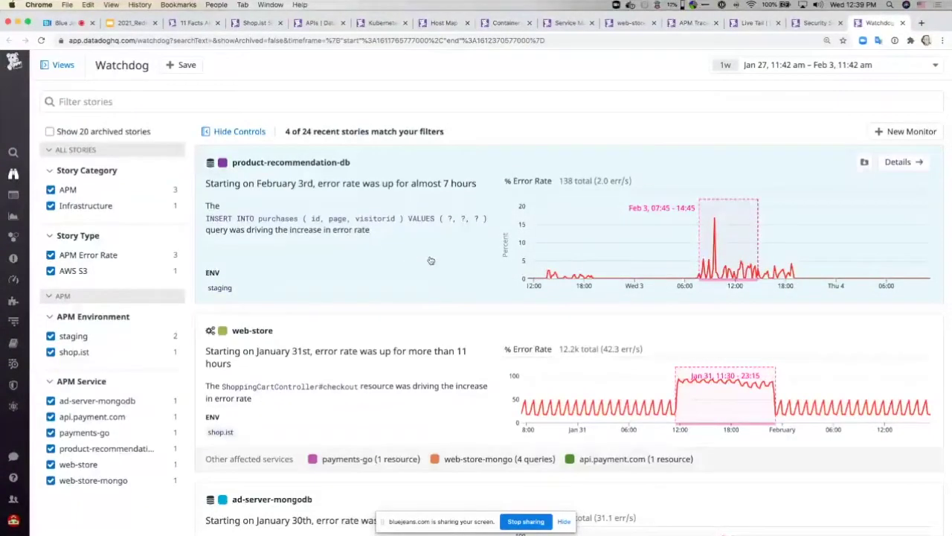
scroll(430, 260, down, 5)
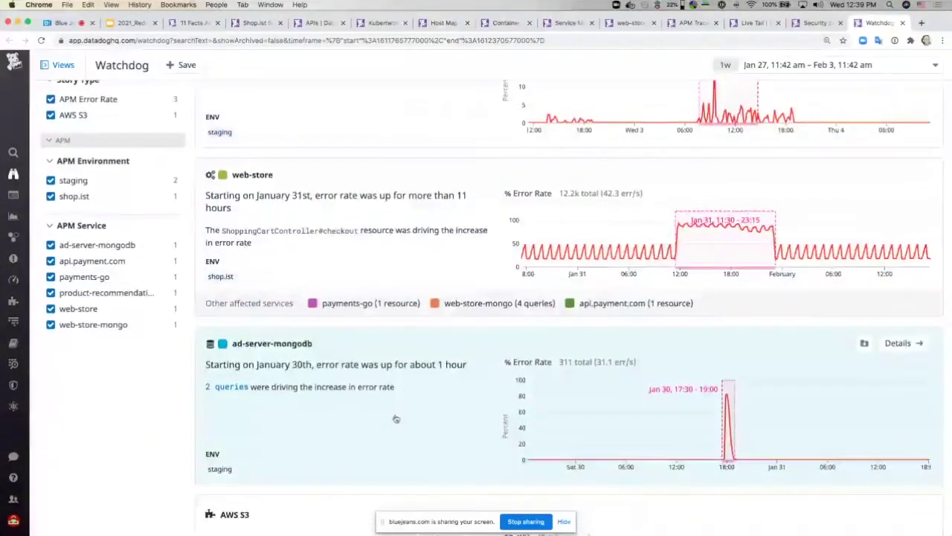
click(396, 419)
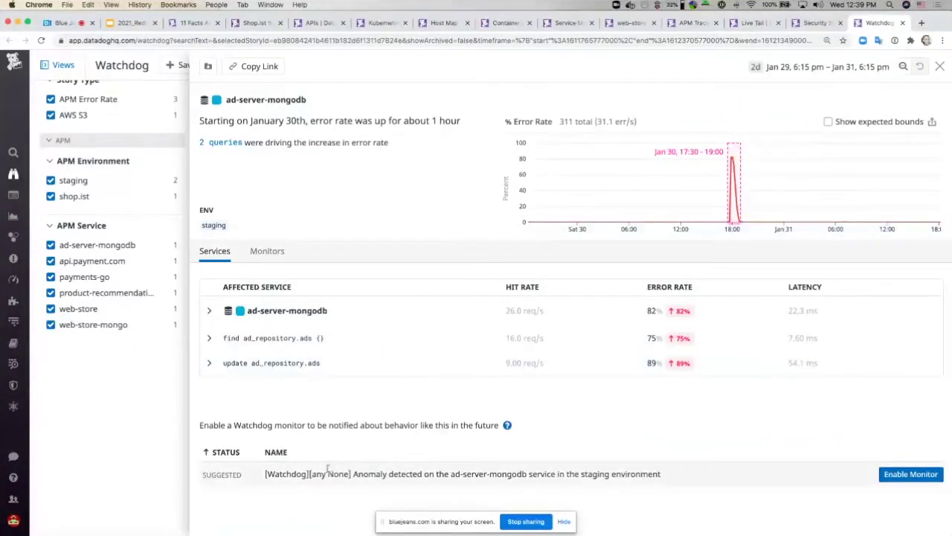
- Enable the suggested Watchdog anomaly monitor for the ad-server-mongodb service in the staging environment, and end the screen sharing
click(897, 476)
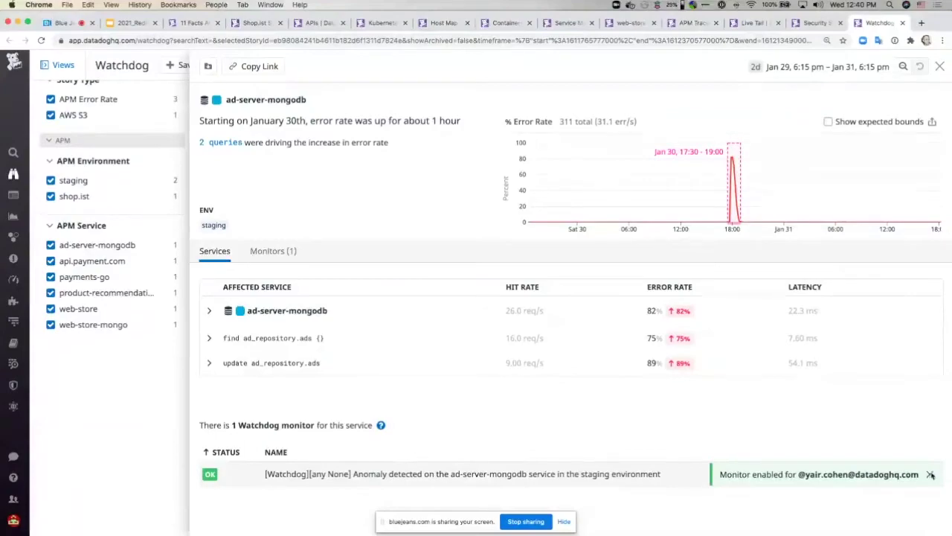
click(931, 475)
click(525, 521)
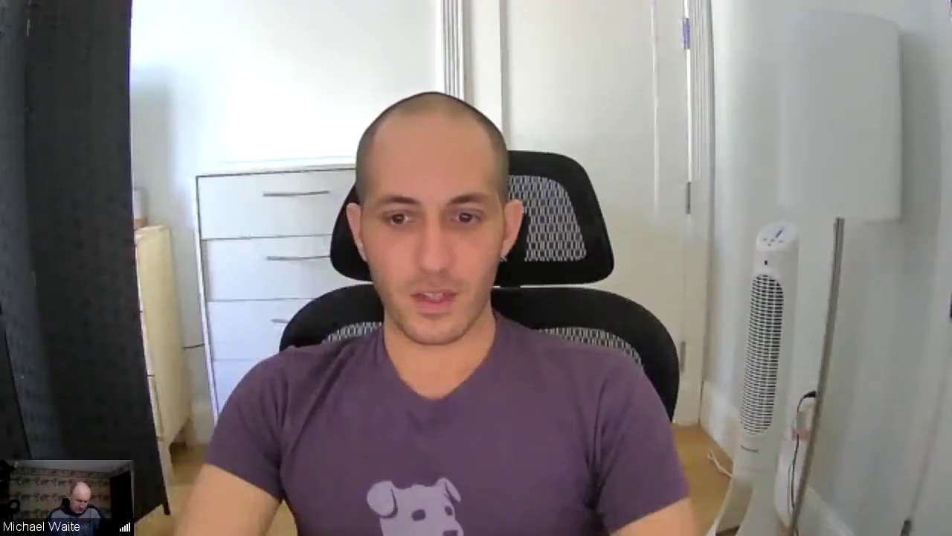